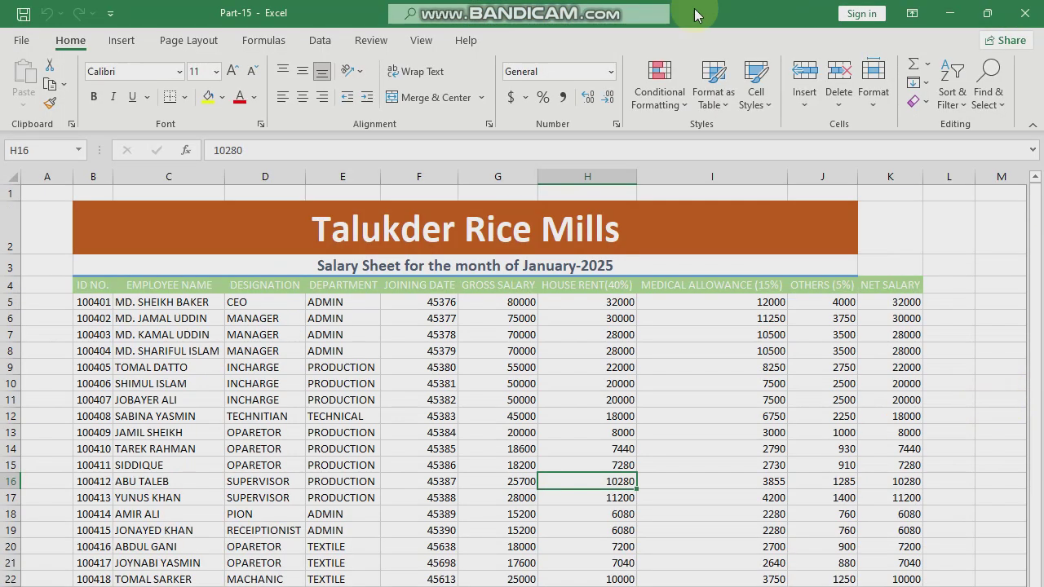
{"action": "left_click", "coordinate": [878, 108]}
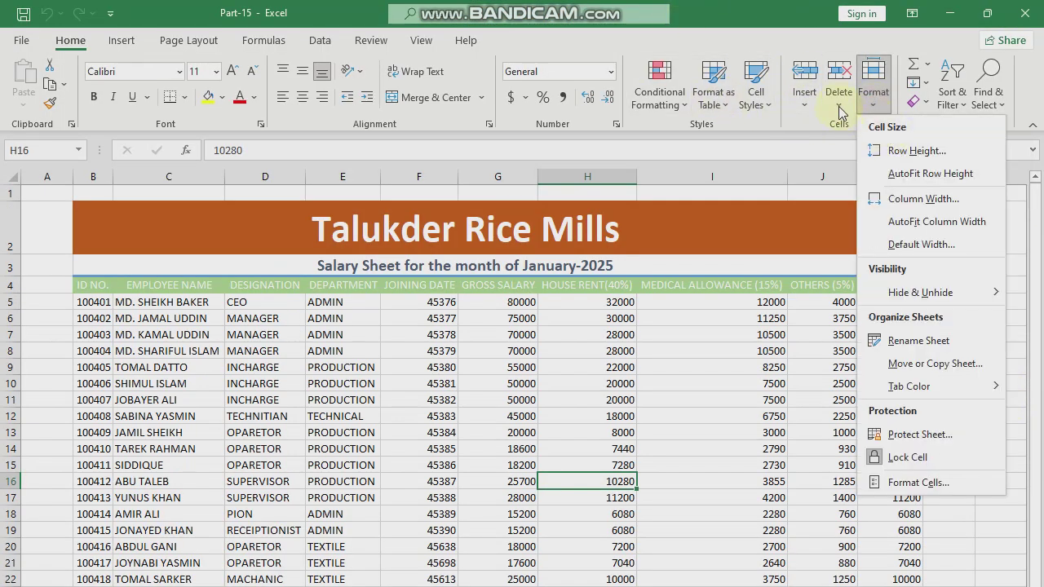
{"action": "left_click", "coordinate": [757, 97]}
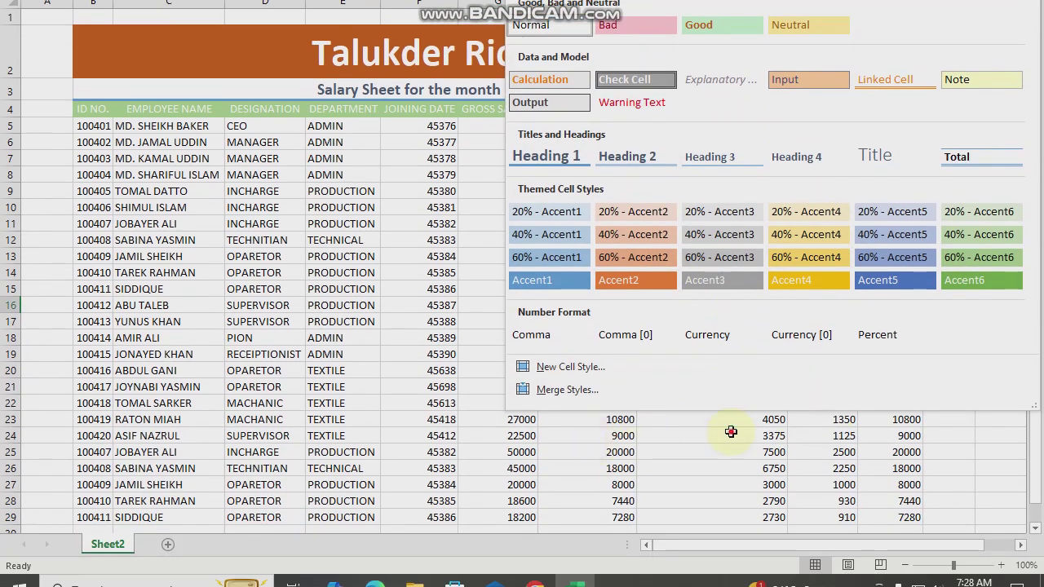
{"action": "left_click", "coordinate": [731, 432]}
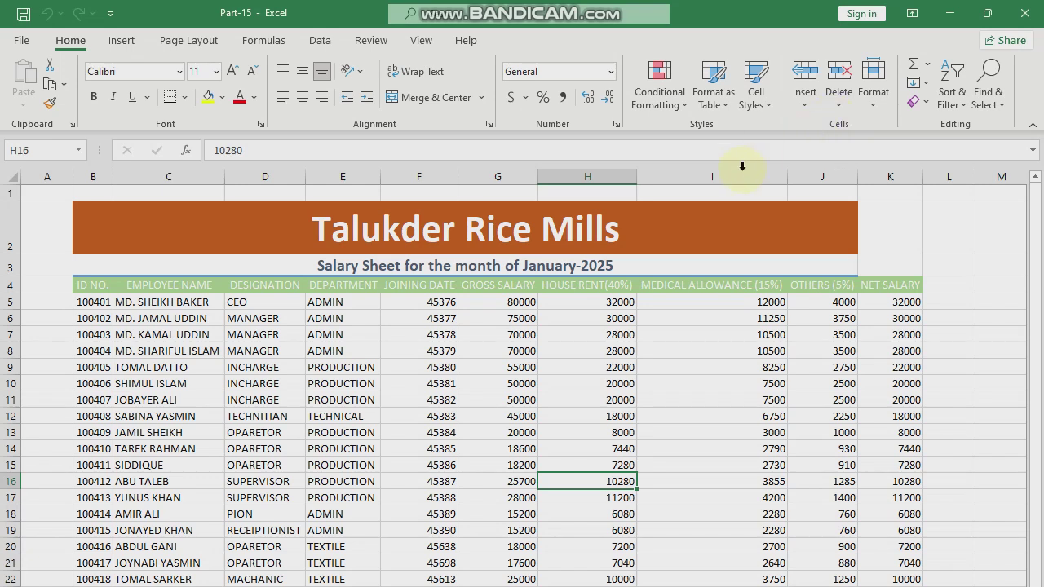
{"action": "left_click", "coordinate": [819, 107]}
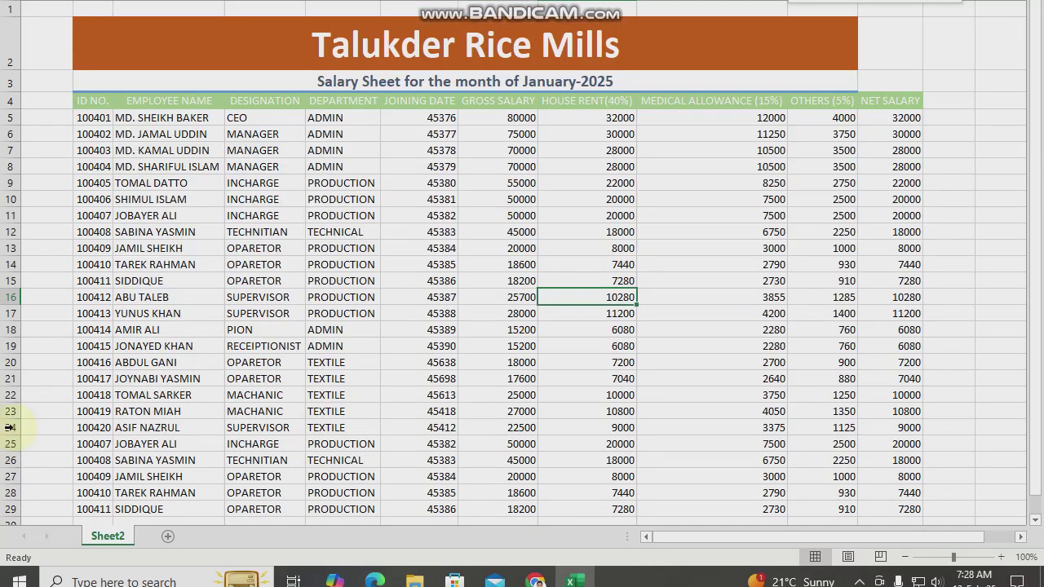
Insert a blank sheet row at row 13 of the salary table.
{"action": "left_click", "coordinate": [96, 432]}
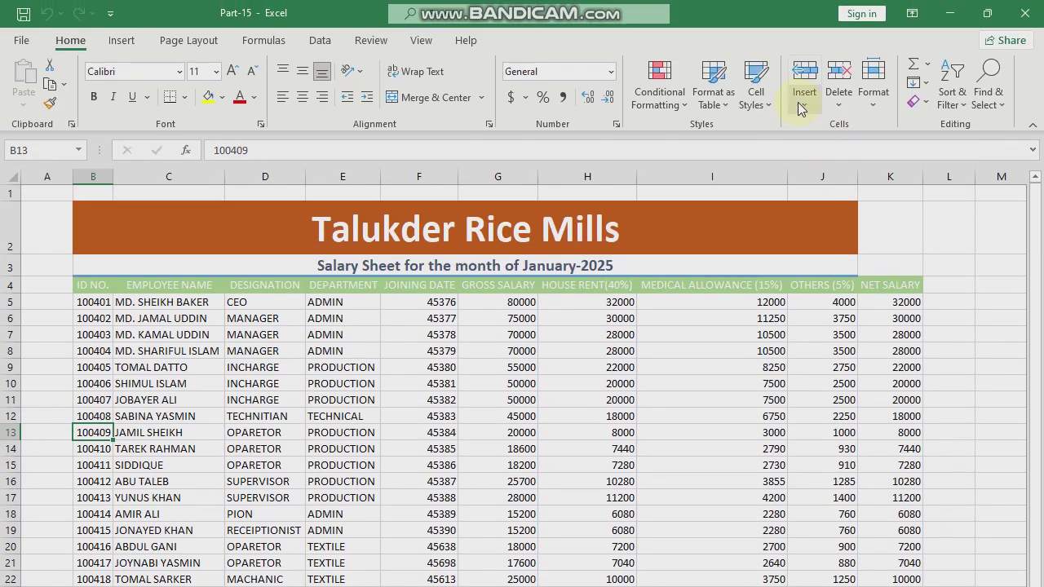
{"action": "left_click", "coordinate": [804, 82]}
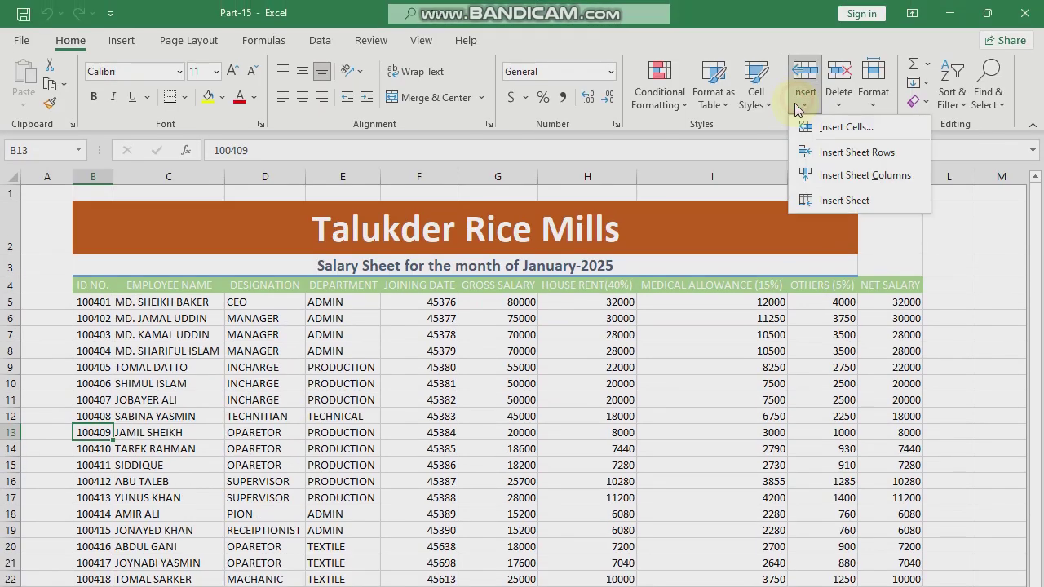
{"action": "left_click", "coordinate": [854, 164]}
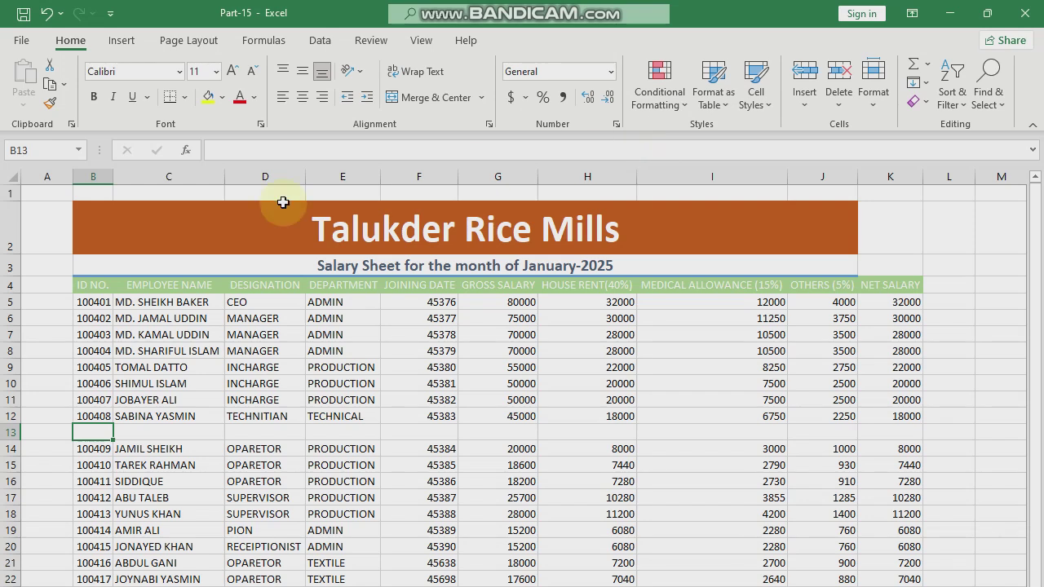
Delete the entire blank row 13, undoing the deletion that removed only its ID cell.
{"action": "left_click", "coordinate": [839, 74]}
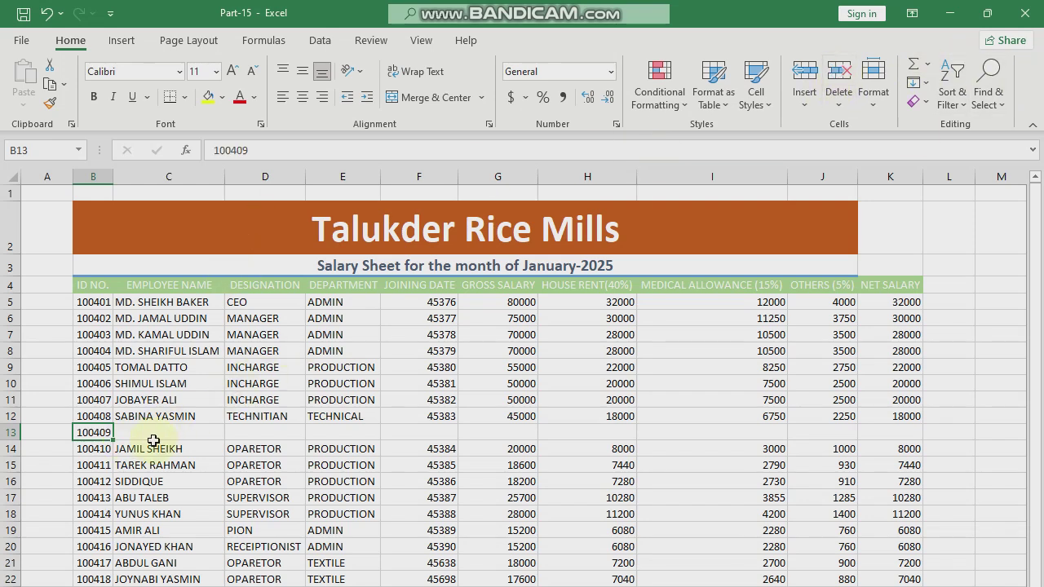
{"action": "key", "text": "ctrl+z"}
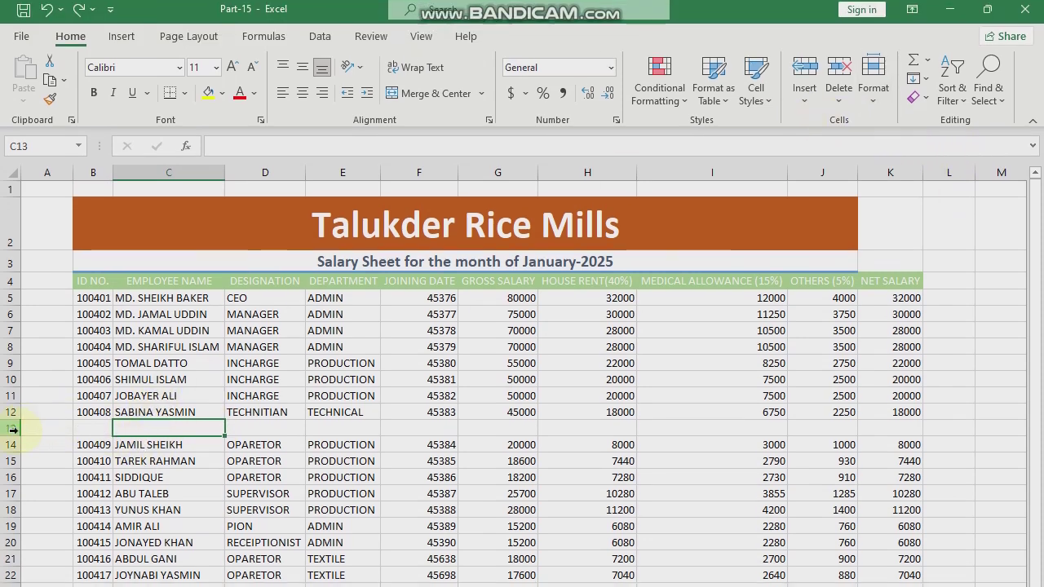
{"action": "left_click", "coordinate": [10, 433]}
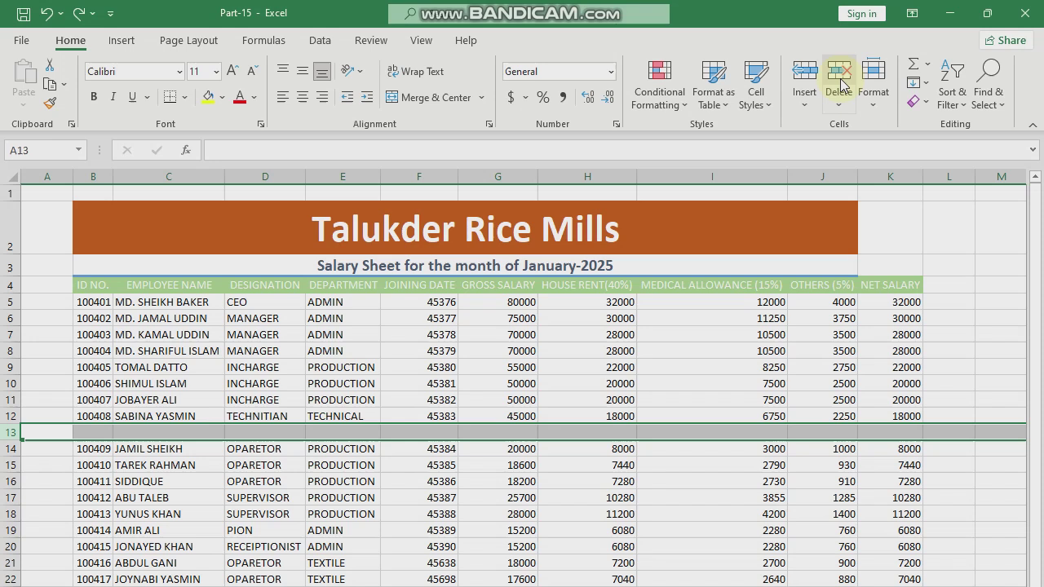
{"action": "left_click", "coordinate": [842, 82]}
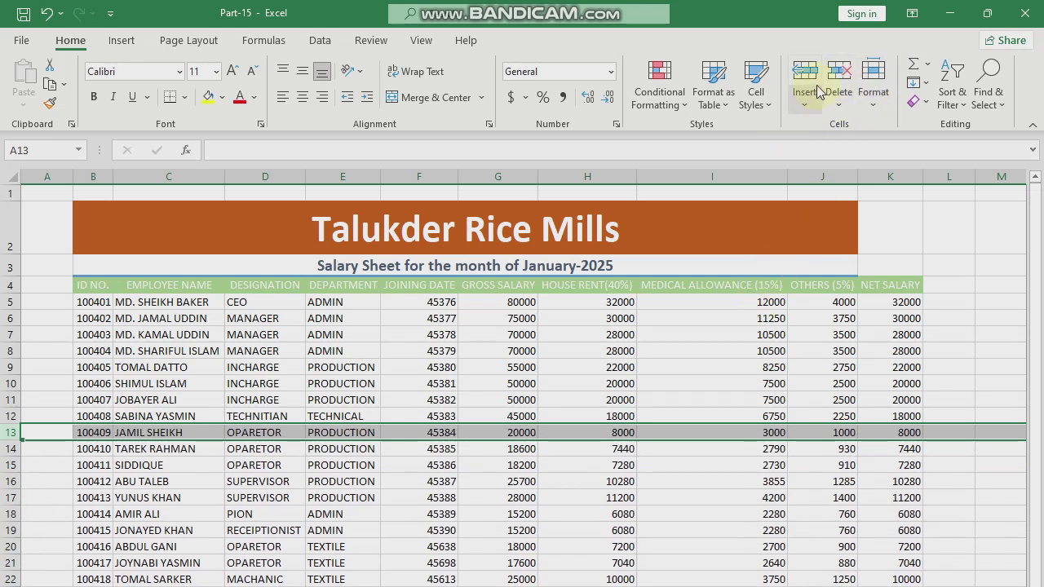
Insert a blank sheet column at column F, before the JOINING DATE column.
{"action": "left_click", "coordinate": [423, 330]}
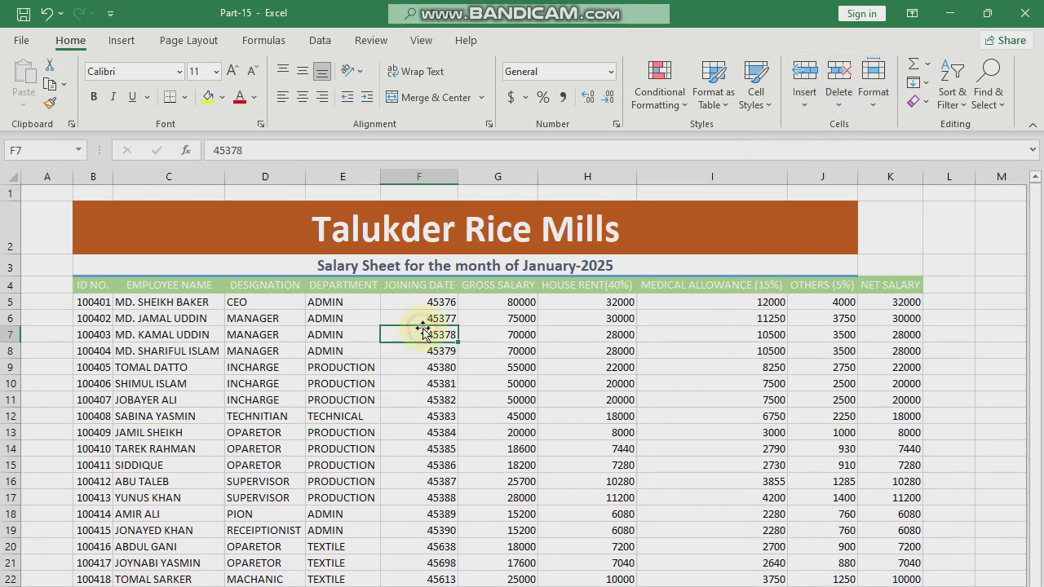
{"action": "left_click", "coordinate": [804, 101]}
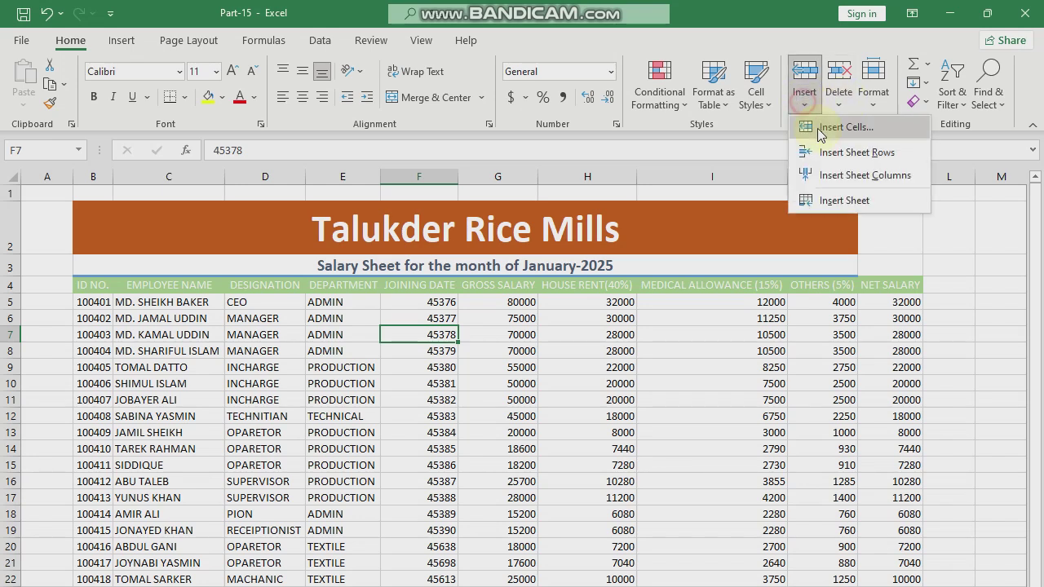
{"action": "left_click", "coordinate": [863, 186]}
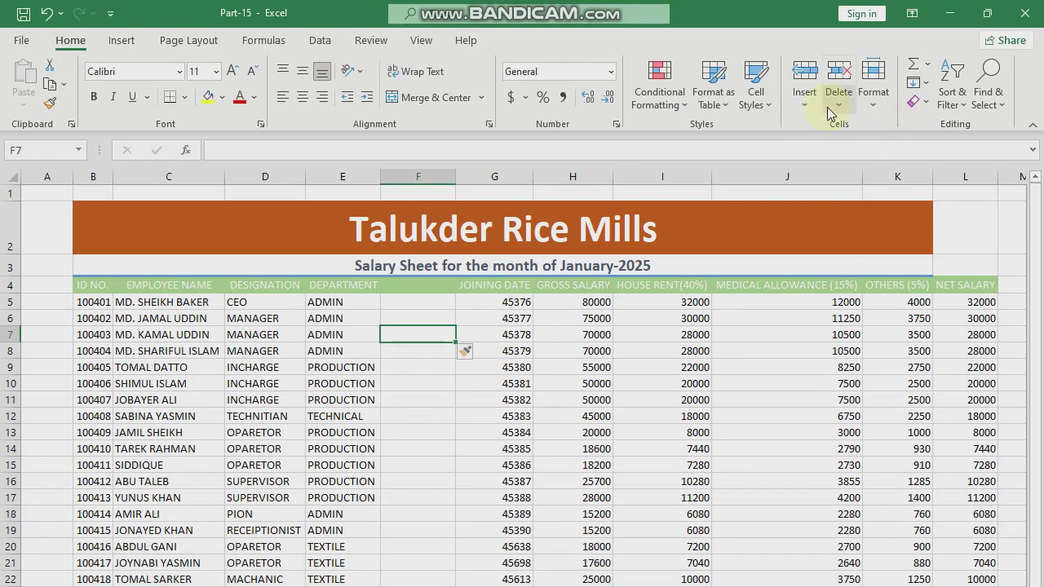
Insert a new blank worksheet and compare it with the salary sheet.
{"action": "left_click", "coordinate": [805, 96]}
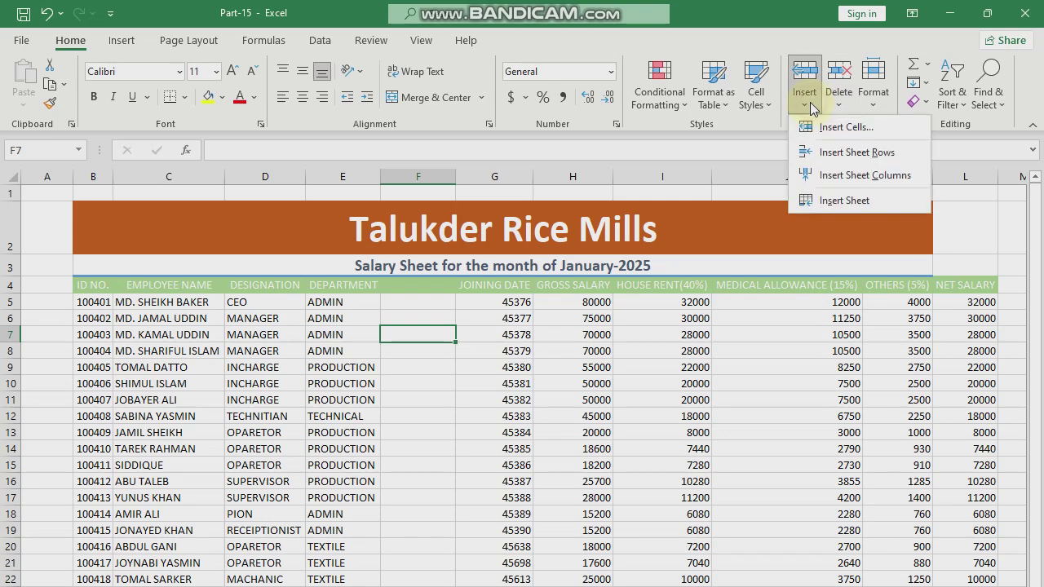
{"action": "left_click", "coordinate": [824, 200]}
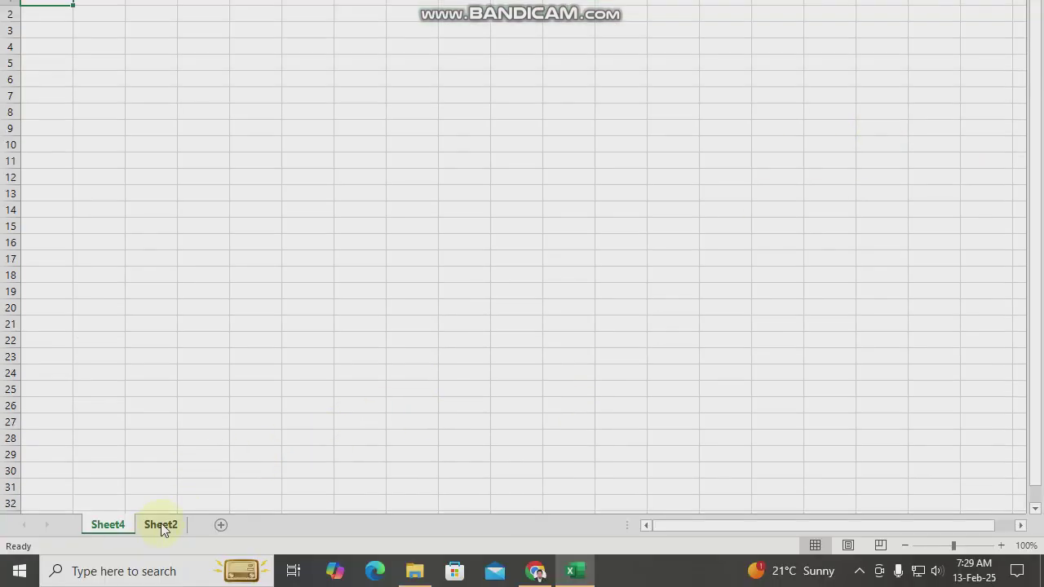
{"action": "left_click", "coordinate": [160, 526]}
{"action": "left_click", "coordinate": [109, 526]}
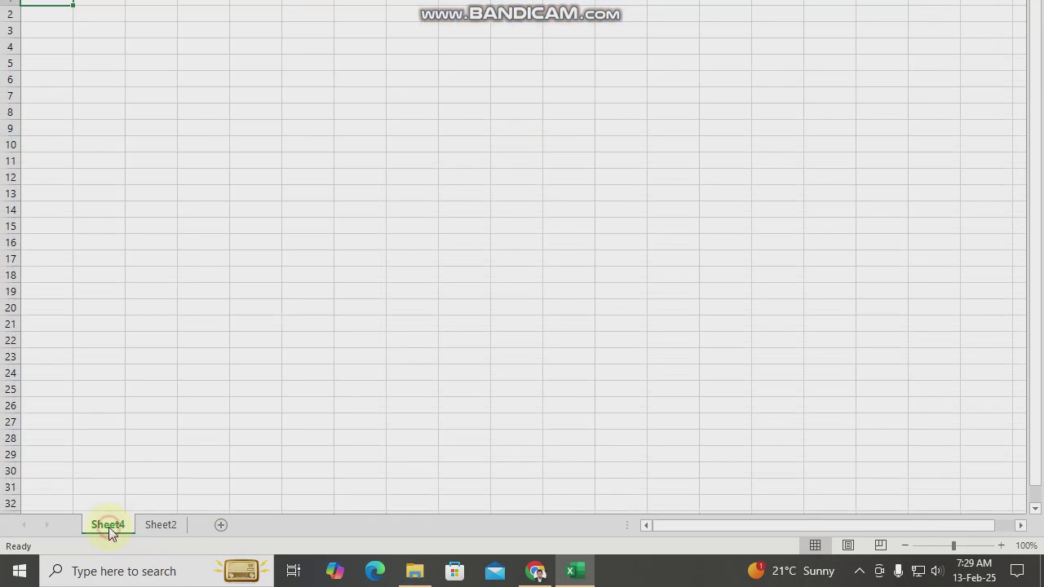
{"action": "left_click", "coordinate": [616, 160]}
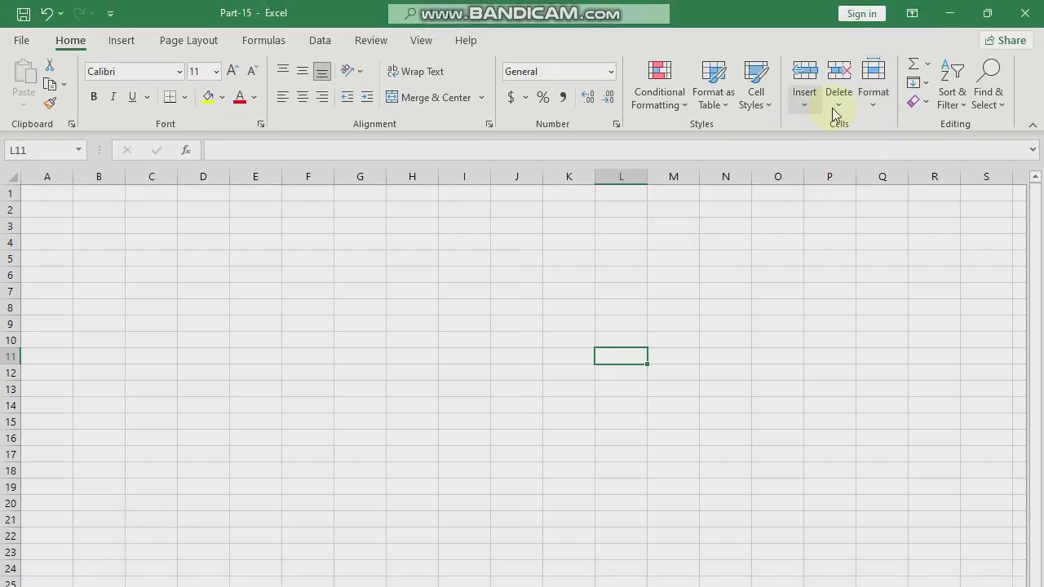
{"action": "left_click", "coordinate": [807, 106]}
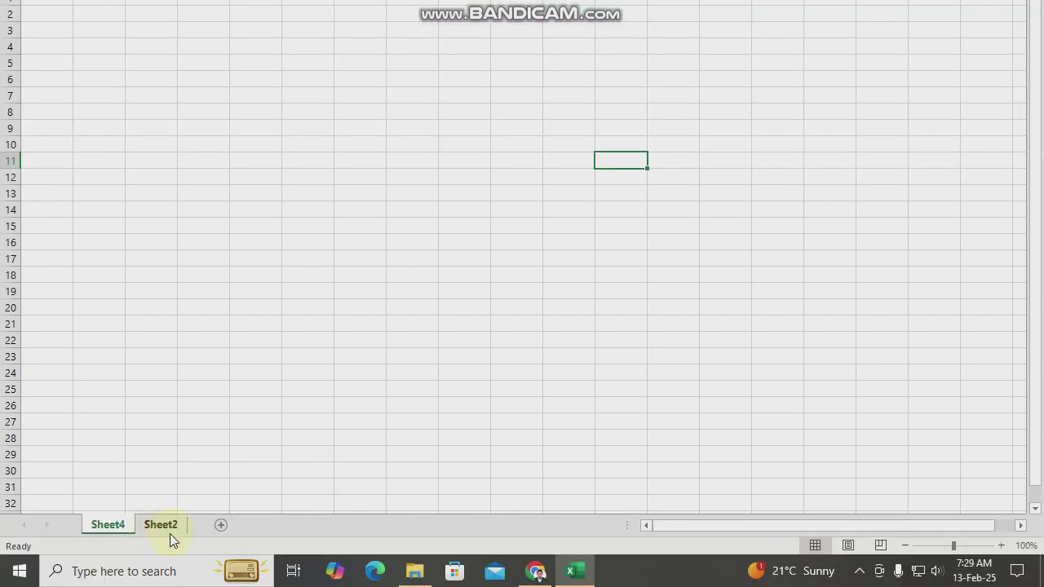
Return to Sheet2 and insert a blank cell at E11 in the DEPARTMENT column, shifting cells down.
{"action": "left_click", "coordinate": [170, 532]}
{"action": "left_click", "coordinate": [352, 206]}
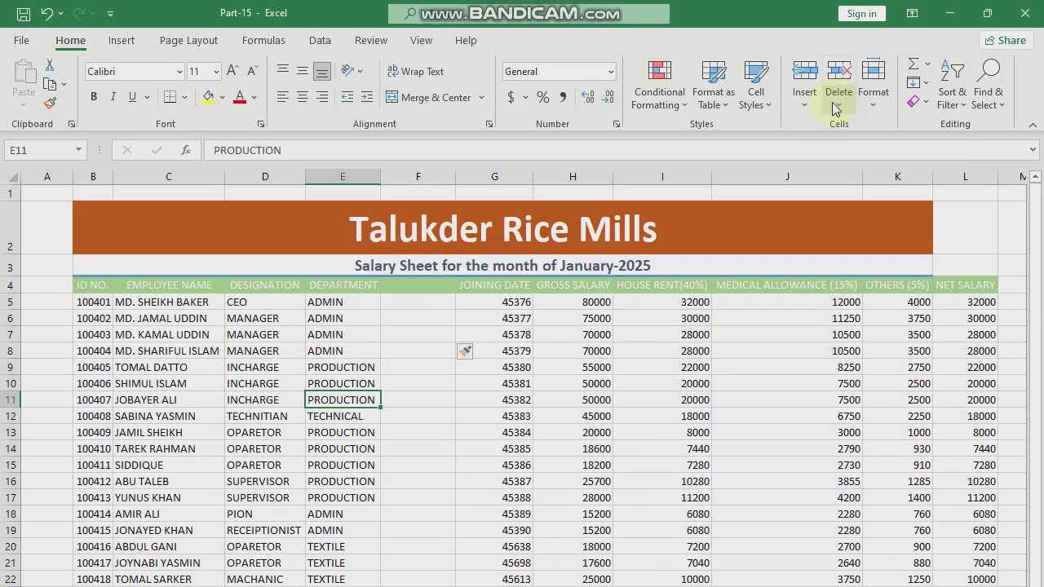
{"action": "left_click", "coordinate": [805, 104]}
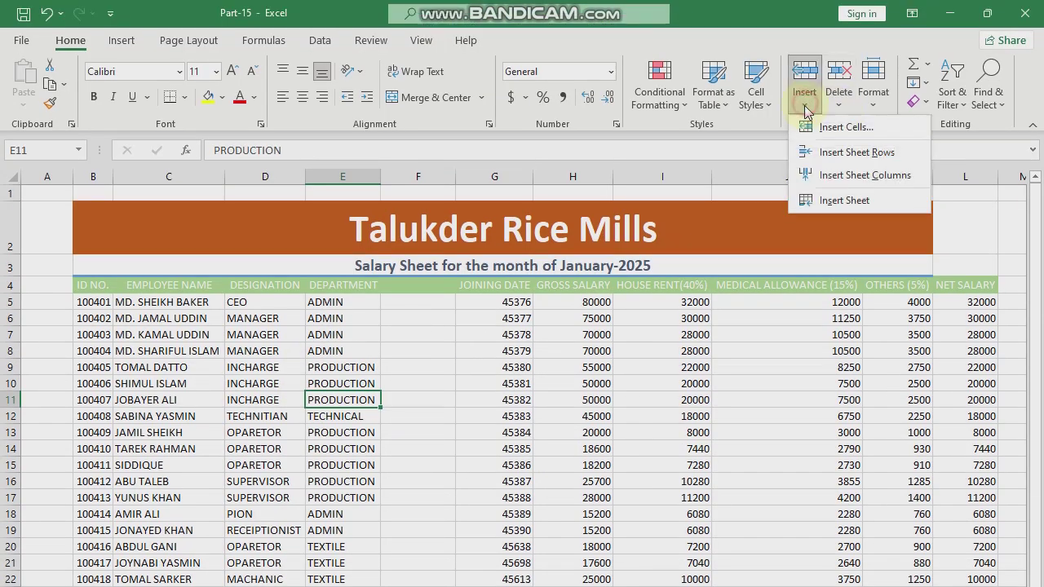
{"action": "left_click", "coordinate": [878, 130]}
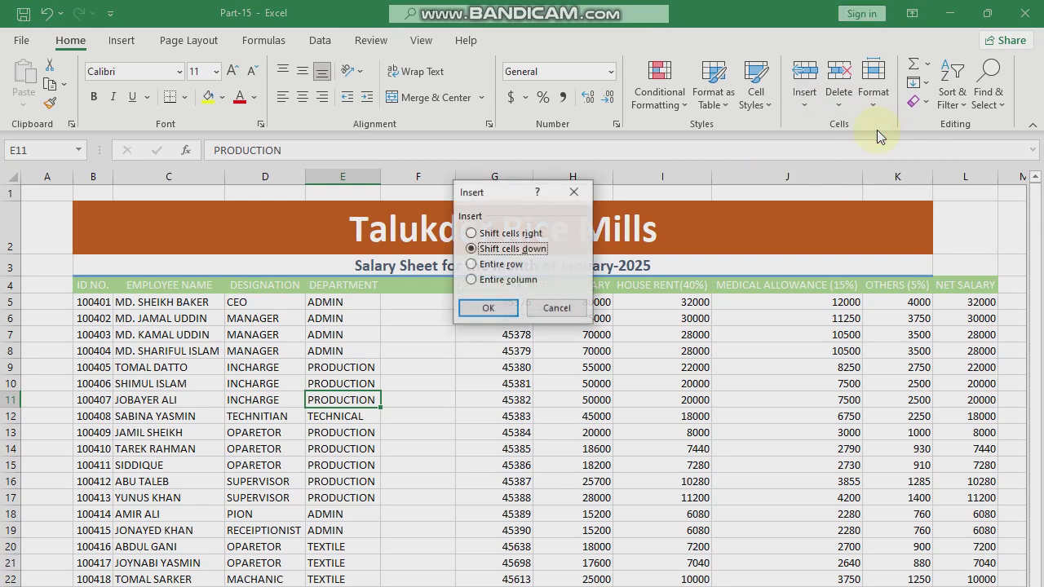
{"action": "left_click", "coordinate": [483, 308]}
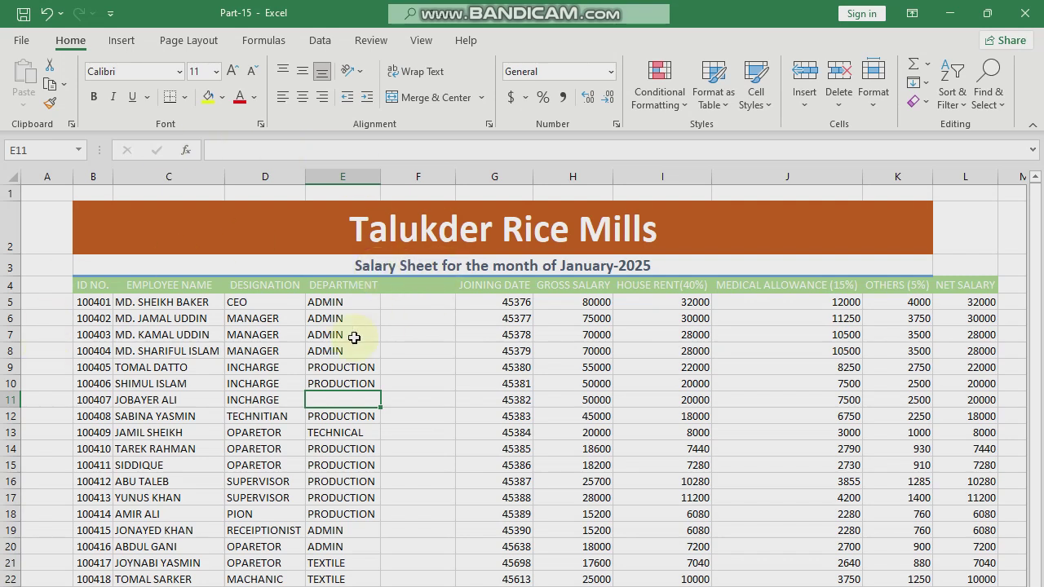
Insert another blank cell at E11, again shifting the DEPARTMENT cells down.
{"action": "left_click", "coordinate": [803, 104]}
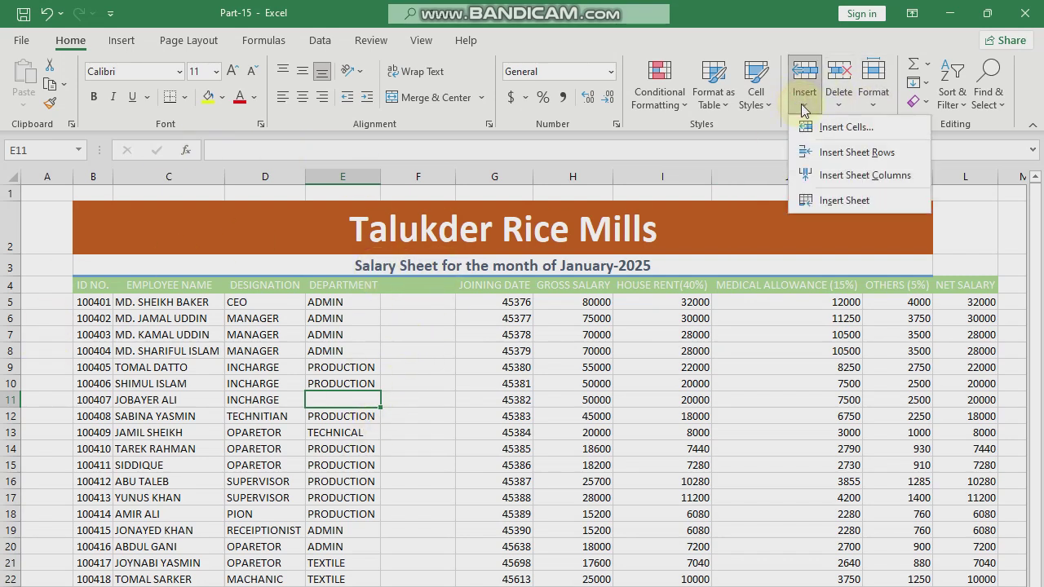
{"action": "left_click", "coordinate": [835, 131]}
{"action": "left_click", "coordinate": [486, 305]}
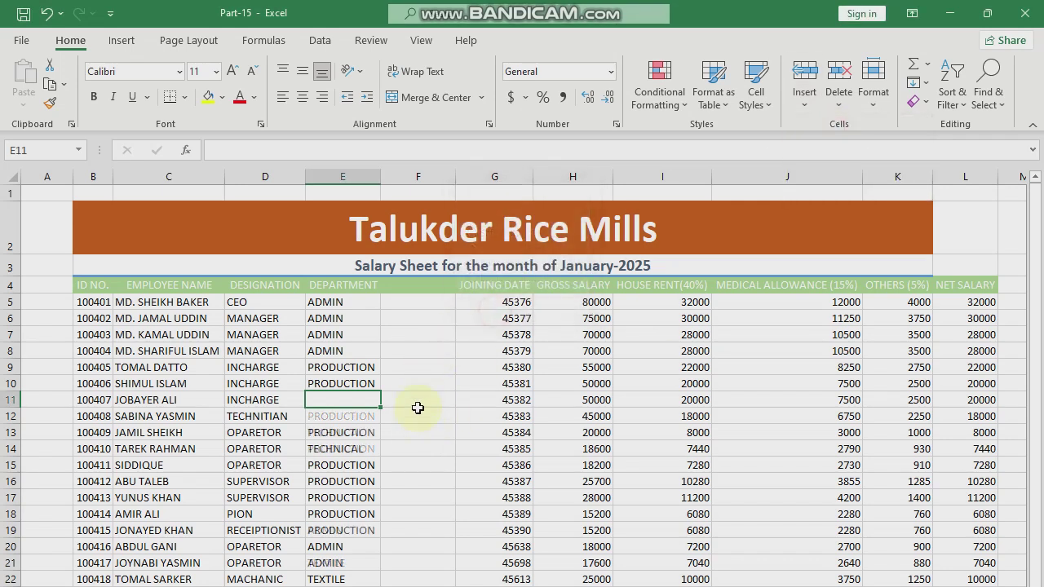
{"action": "left_click", "coordinate": [440, 432]}
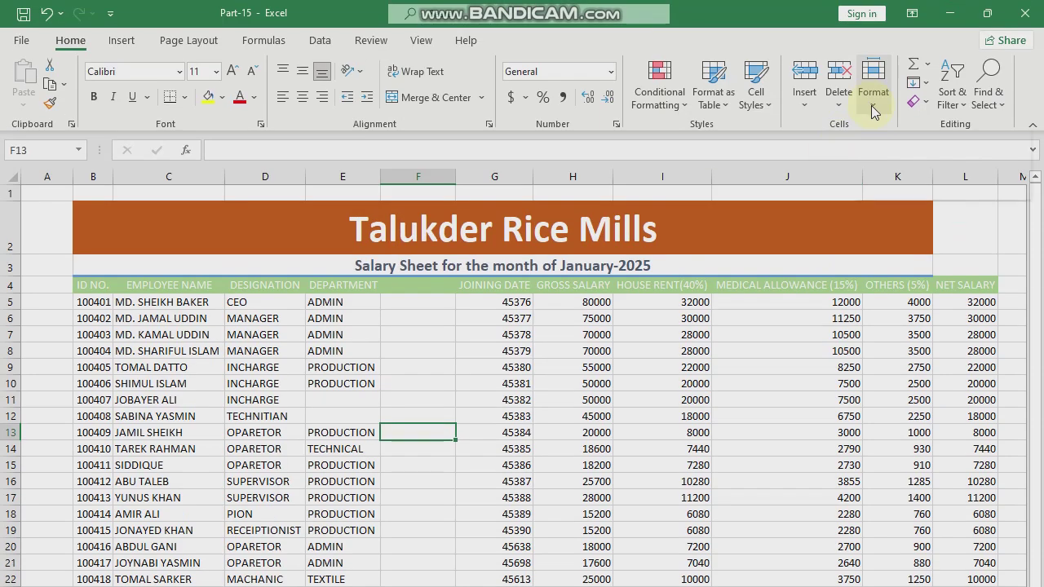
{"action": "left_click", "coordinate": [874, 43]}
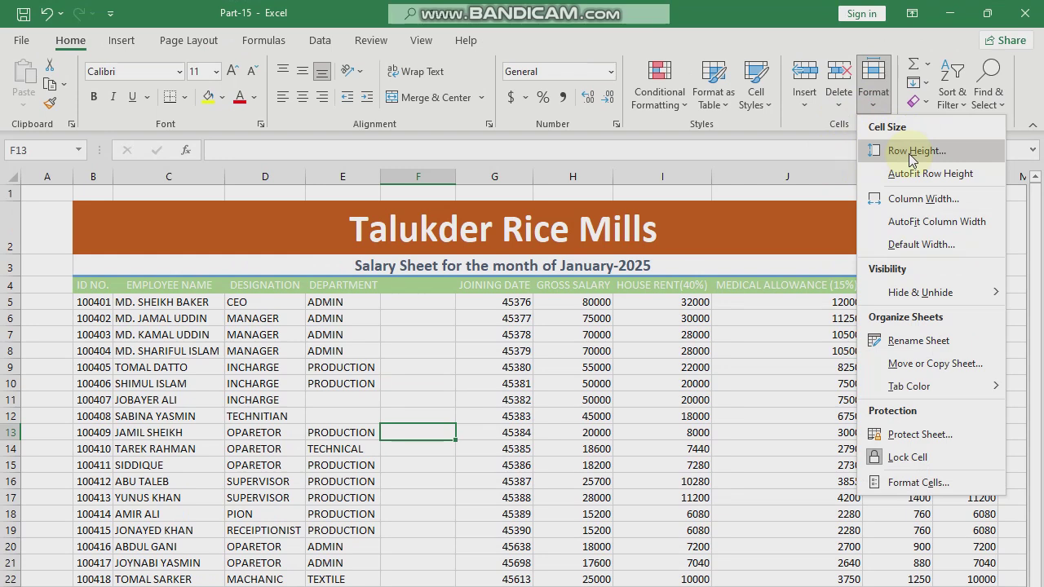
{"action": "left_click", "coordinate": [585, 432]}
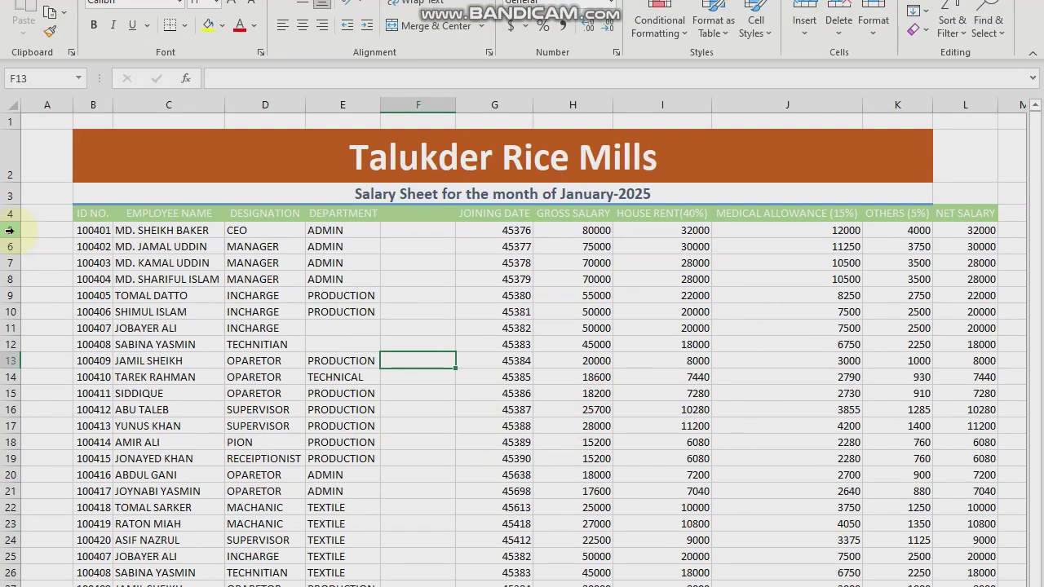
{"action": "left_click", "coordinate": [10, 302]}
{"action": "left_click_drag", "start_coordinate": [10, 231], "coordinate": [11, 344]}
{"action": "left_click", "coordinate": [676, 498]}
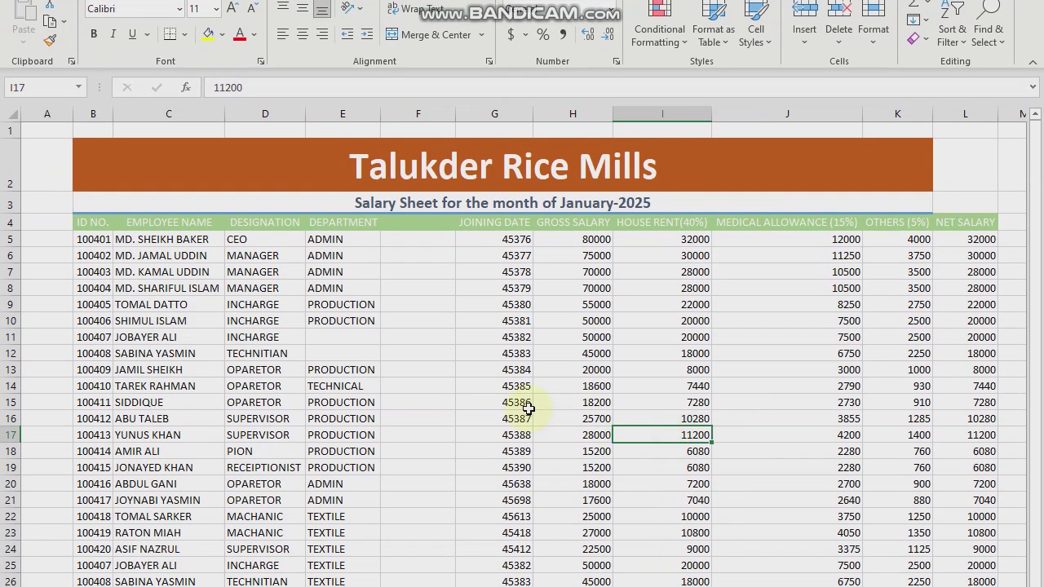
AutoFit the column widths of the whole salary table, and set a uniform width of 10 for all its columns.
{"action": "key", "text": "ctrl+a"}
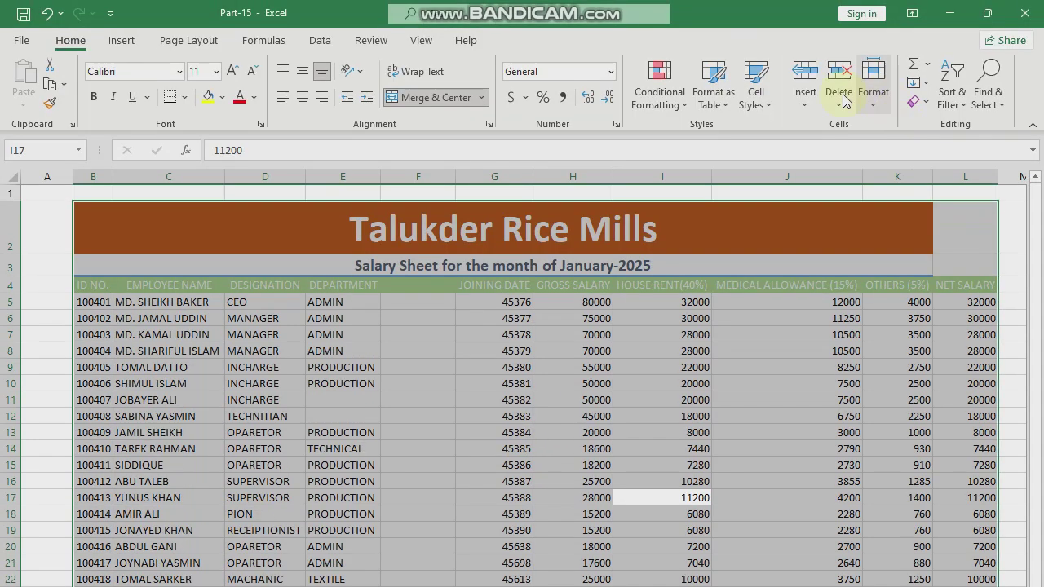
{"action": "left_click", "coordinate": [872, 97]}
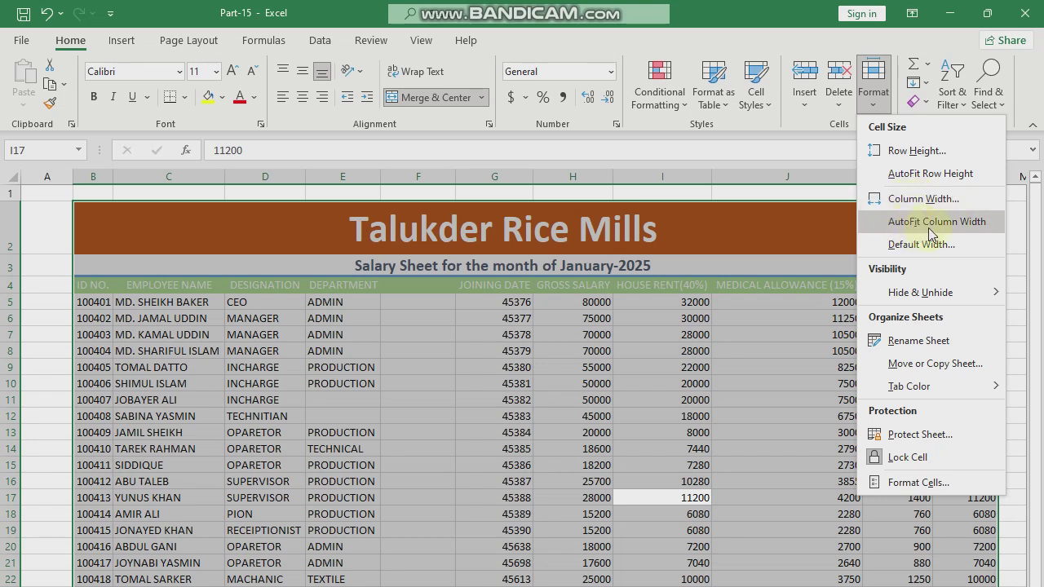
{"action": "left_click", "coordinate": [930, 232]}
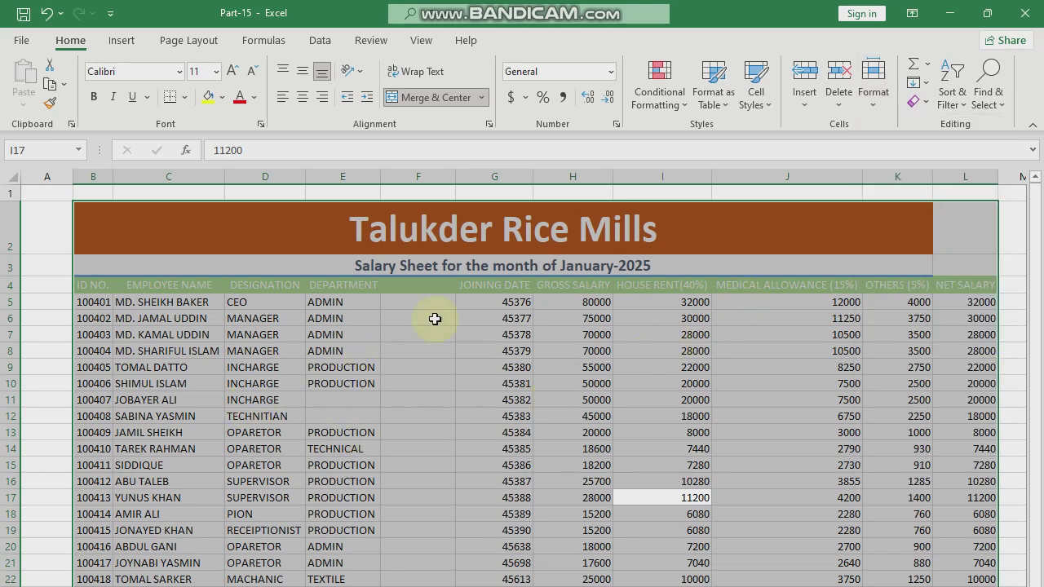
{"action": "left_click", "coordinate": [869, 105]}
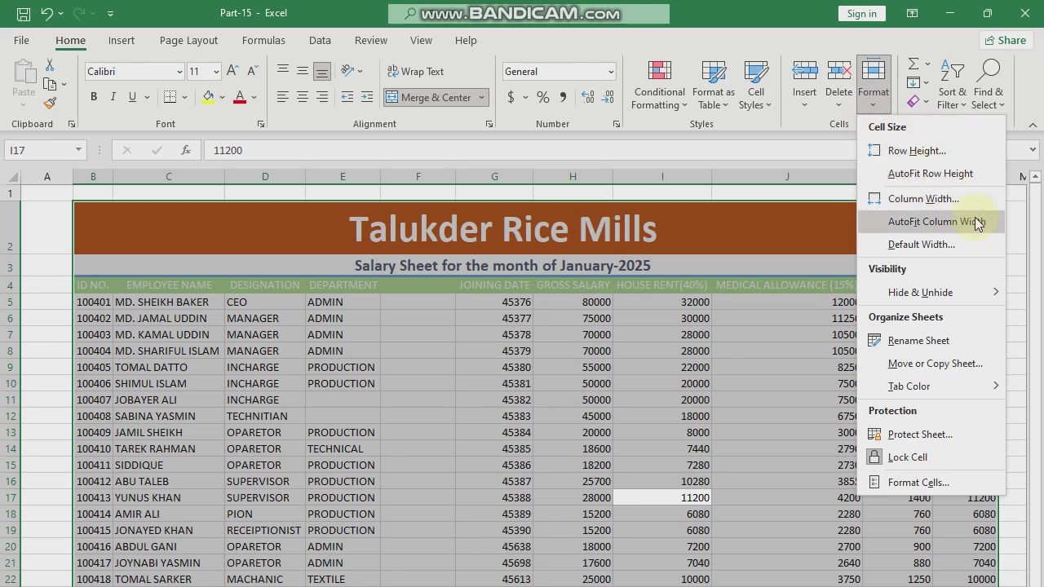
{"action": "left_click", "coordinate": [935, 199]}
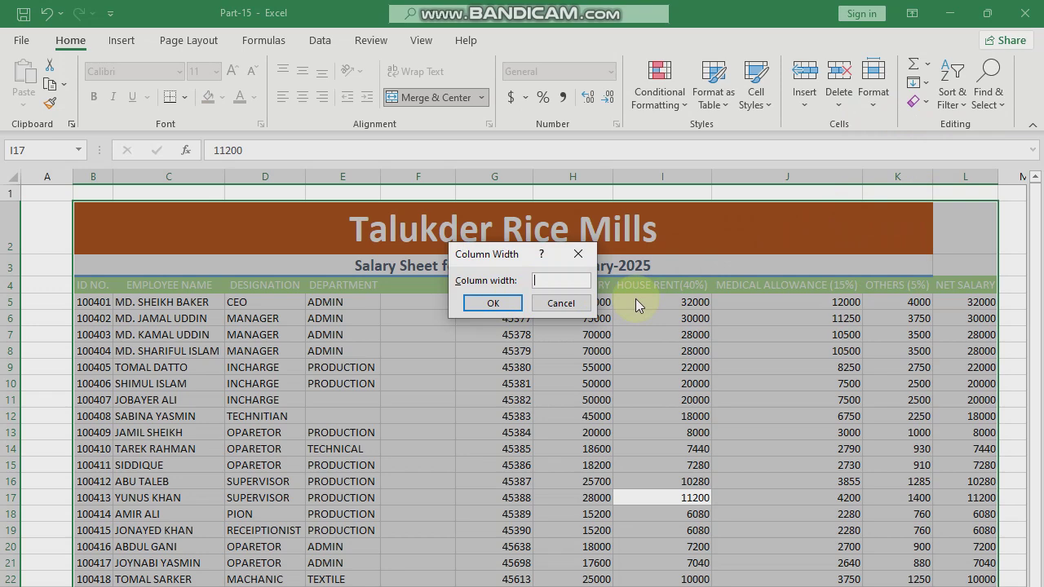
{"action": "type", "text": "10"}
{"action": "left_click", "coordinate": [494, 303]}
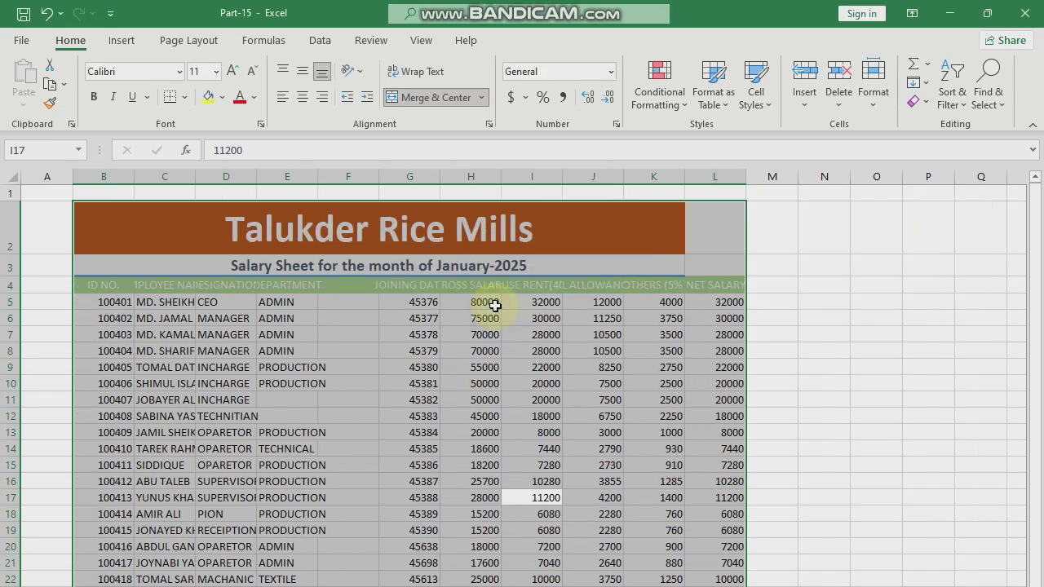
Select the header cells B4:L4 to examine the headings, and undo the uniform column width set on the salary table.
{"action": "left_click", "coordinate": [229, 384]}
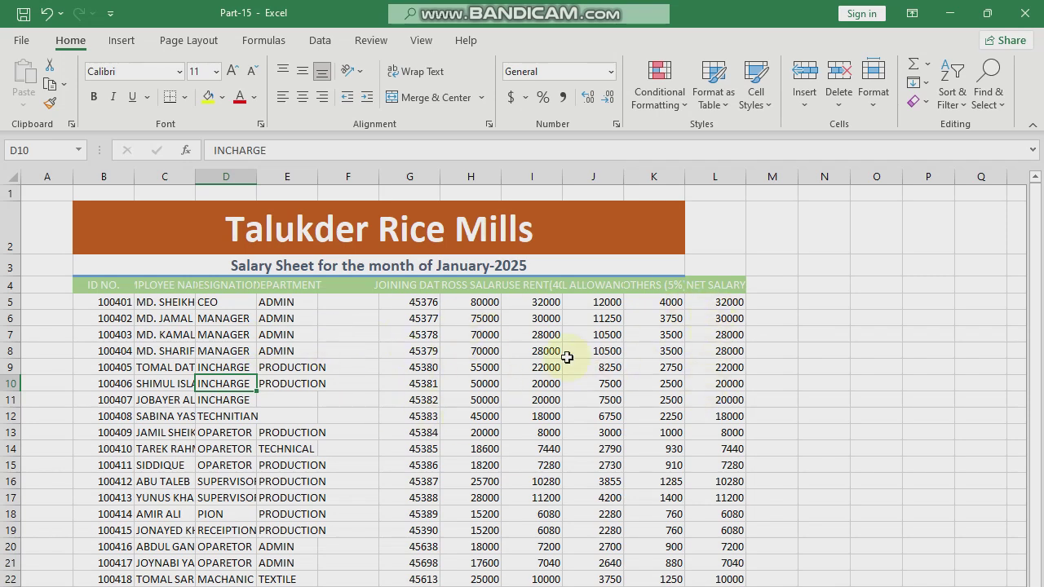
{"action": "left_click", "coordinate": [100, 283]}
{"action": "left_click_drag", "start_coordinate": [112, 283], "coordinate": [729, 283]}
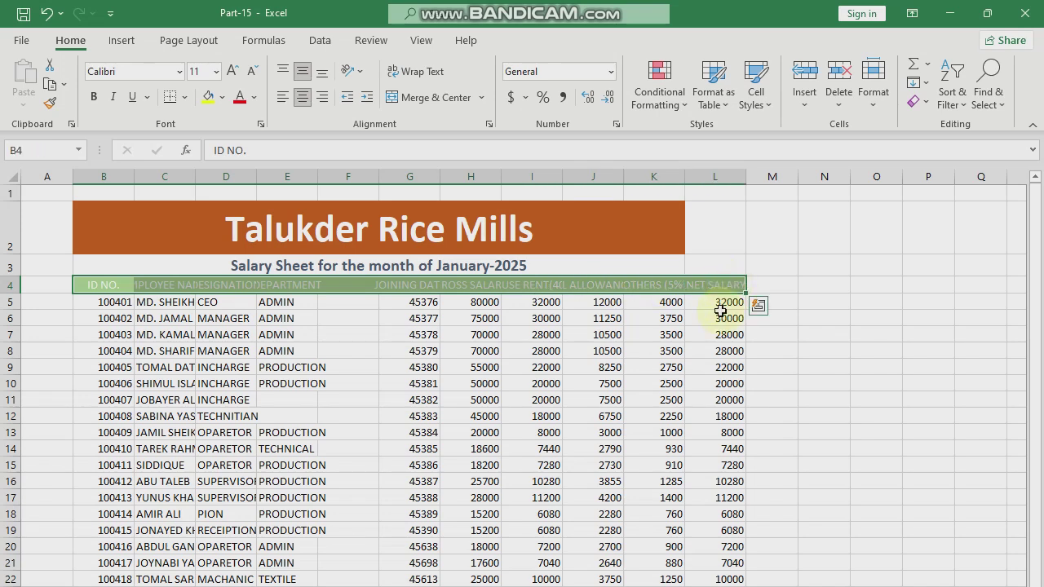
{"action": "key", "text": "ctrl+q"}
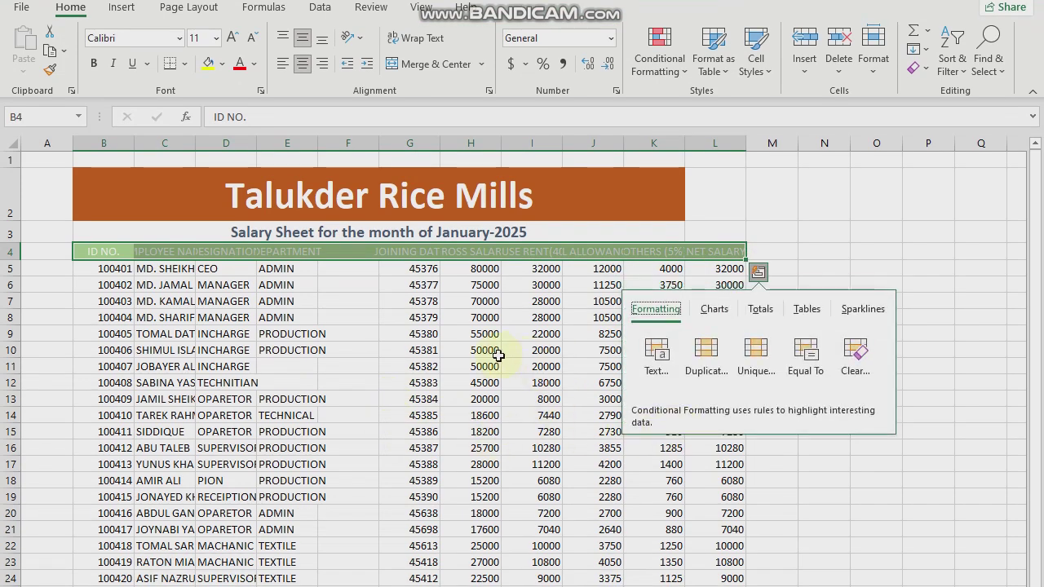
{"action": "left_click", "coordinate": [514, 383]}
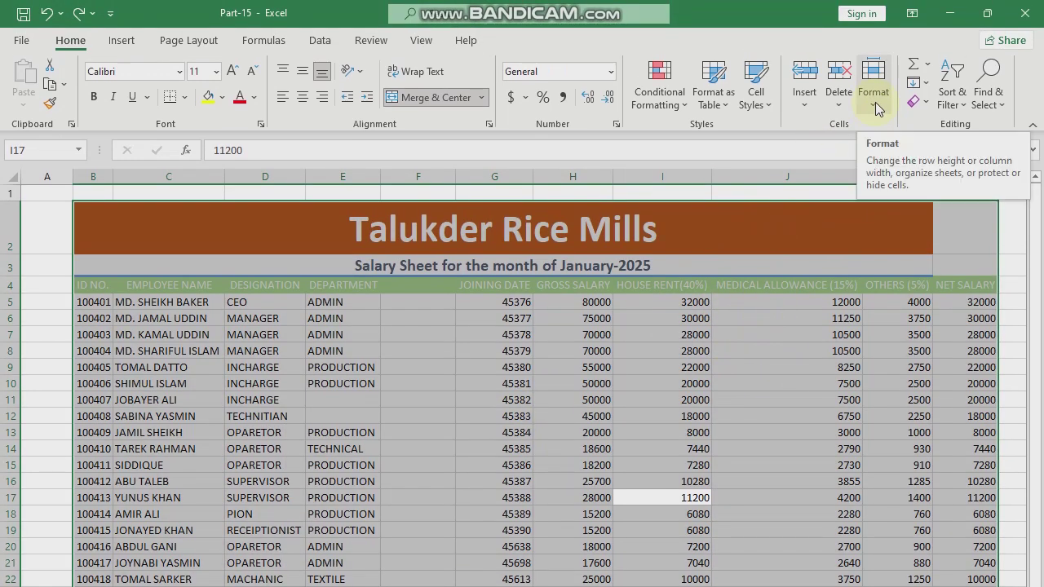
AutoFit the row heights of the selected salary table, and deselect it.
{"action": "left_click", "coordinate": [875, 109]}
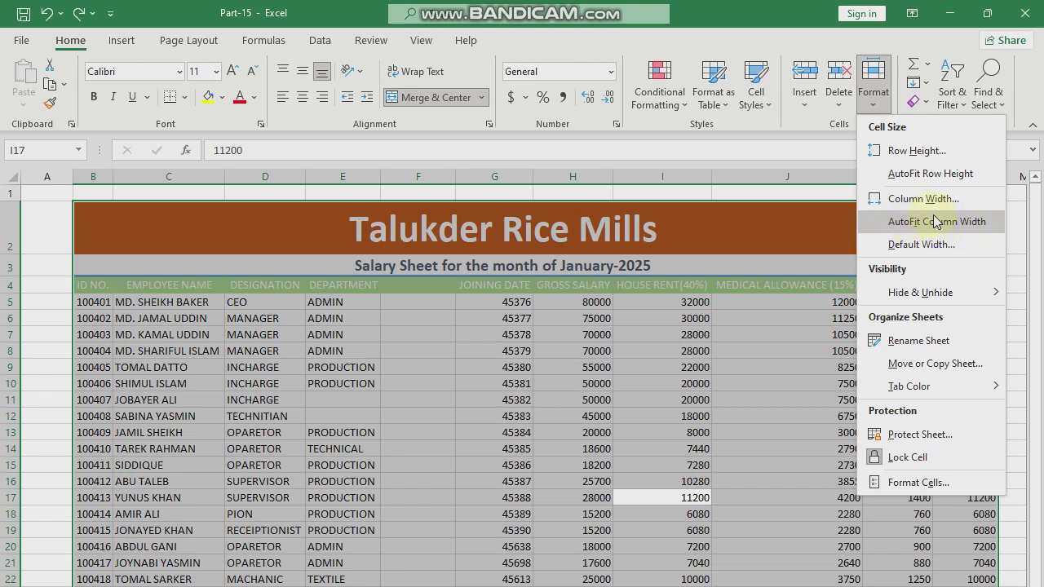
{"action": "left_click", "coordinate": [930, 174]}
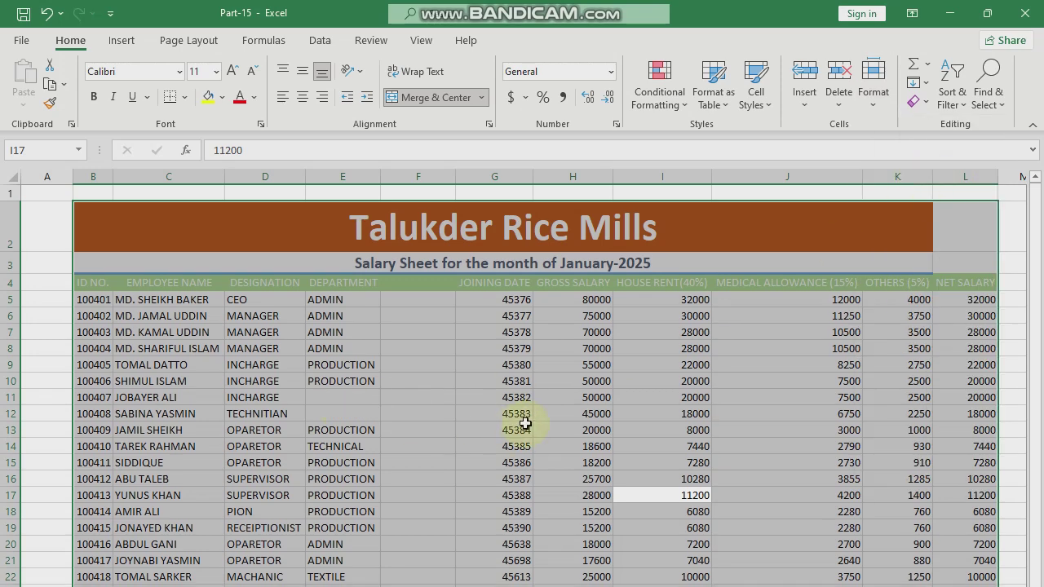
{"action": "left_click", "coordinate": [519, 425]}
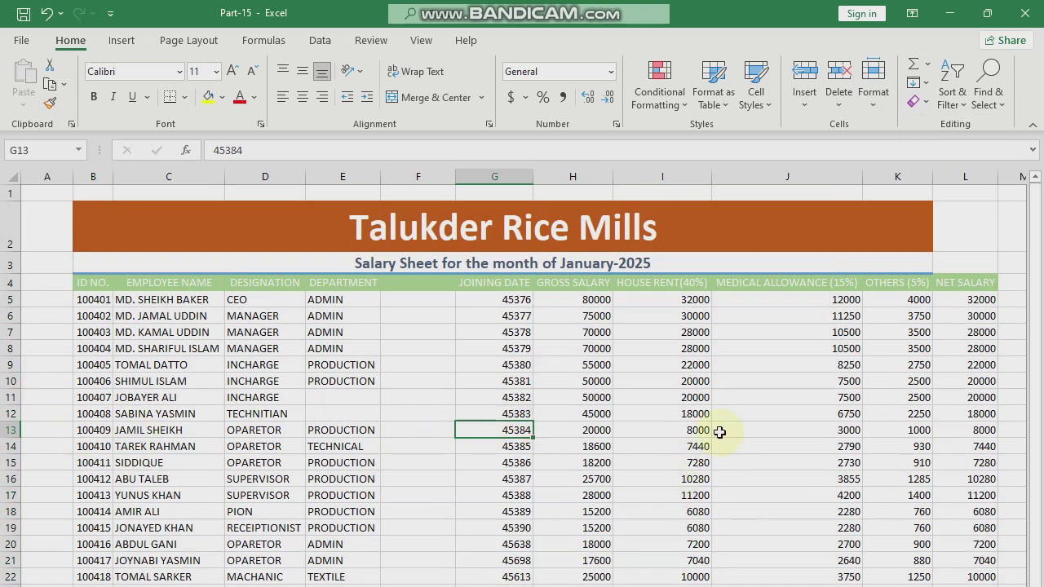
{"action": "scroll", "coordinate": [421, 375], "scroll_direction": "up", "scroll_amount": 3}
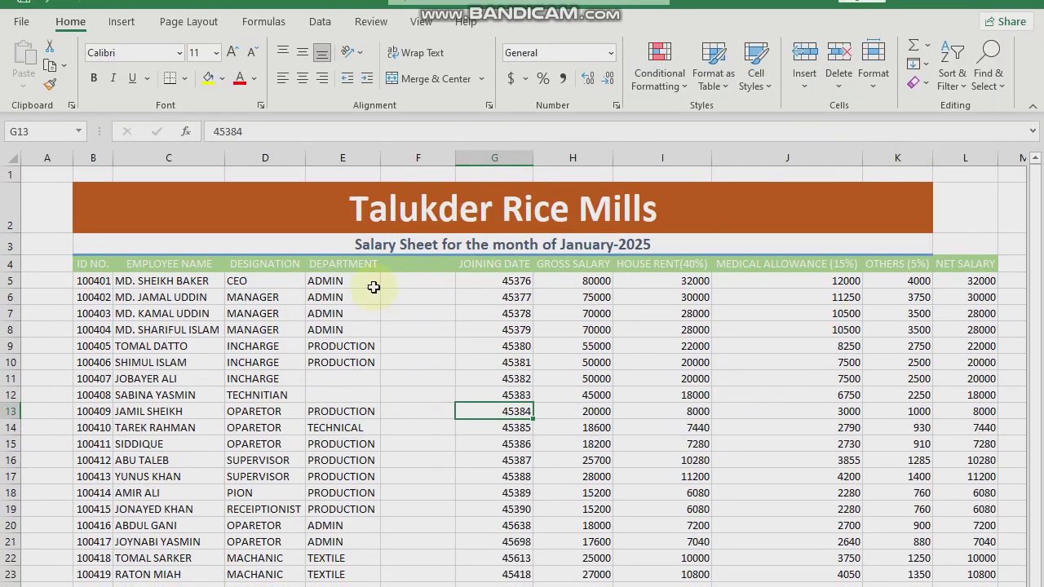
Select the whole salary table and set its row height to 5.
{"action": "key", "text": "ctrl+a"}
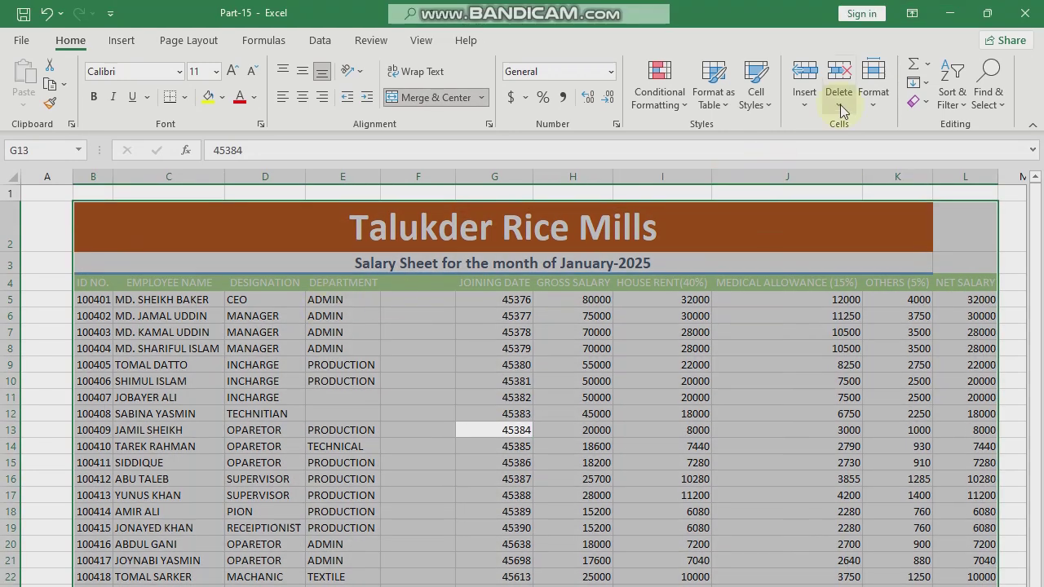
{"action": "left_click", "coordinate": [872, 106]}
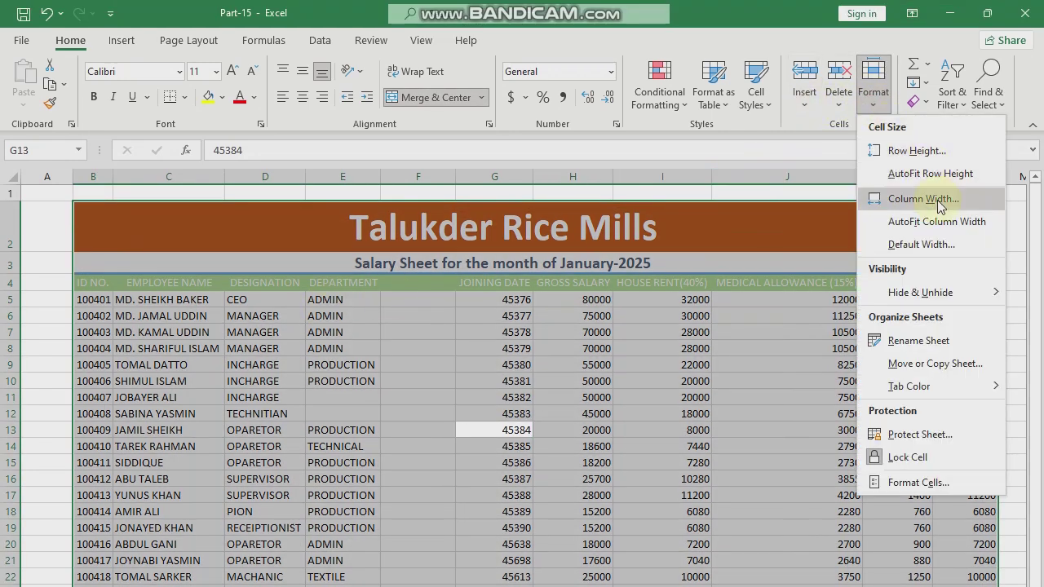
{"action": "left_click", "coordinate": [952, 152]}
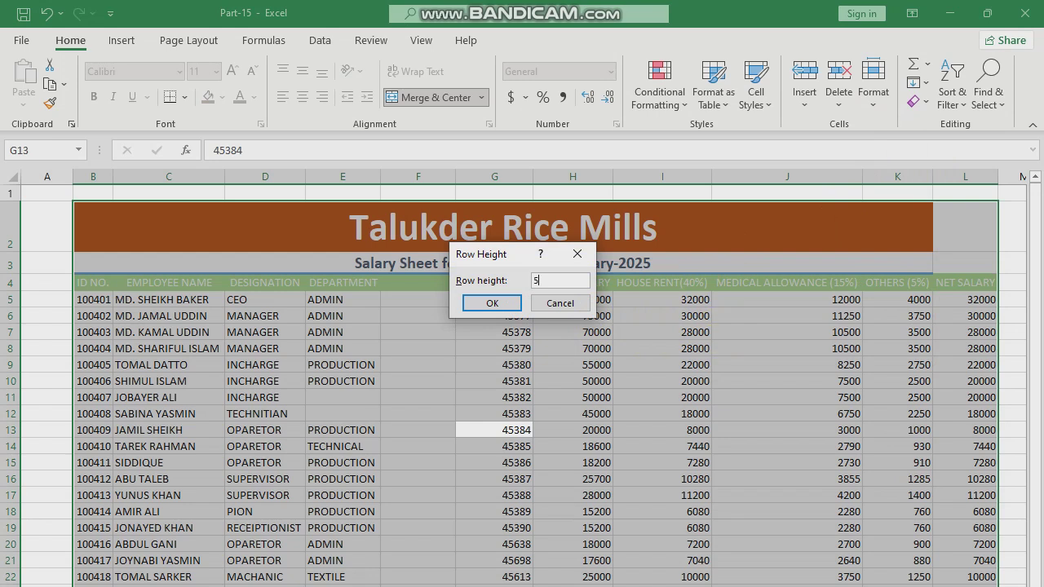
{"action": "left_click", "coordinate": [492, 303]}
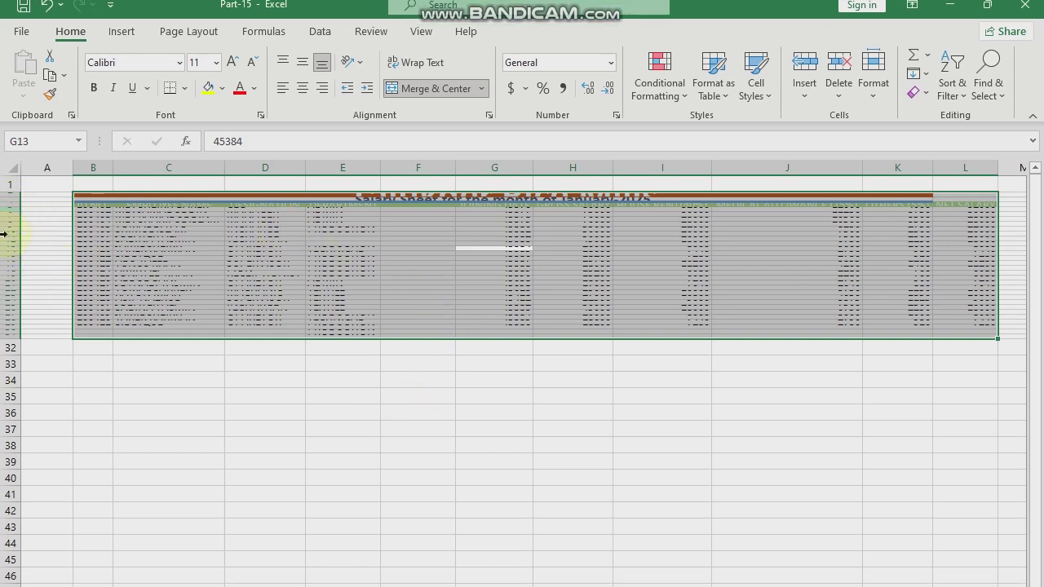
Set the row height of the whole salary table to 15, and deselect the table.
{"action": "left_click", "coordinate": [876, 100]}
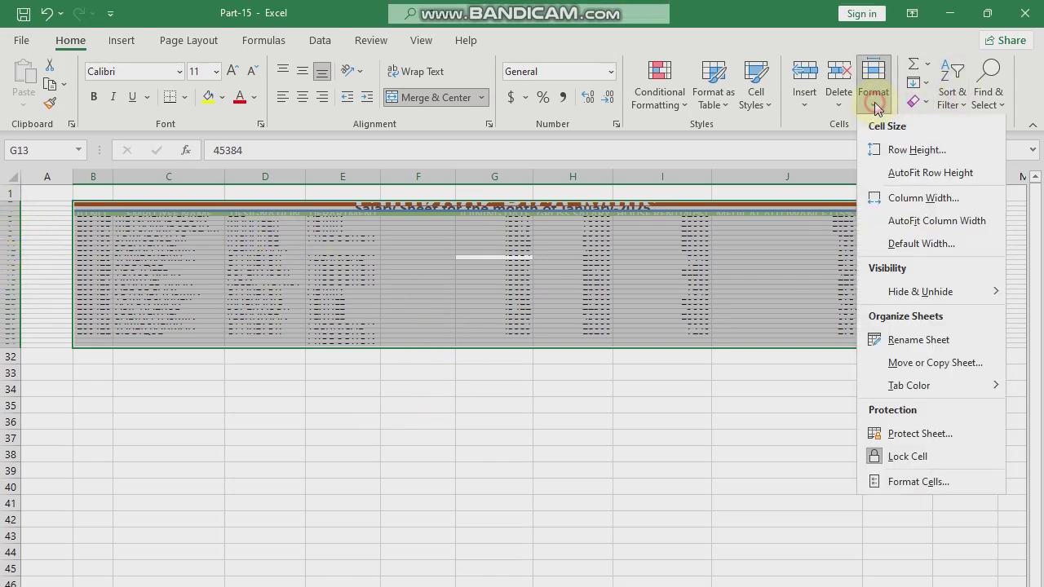
{"action": "left_click", "coordinate": [938, 153]}
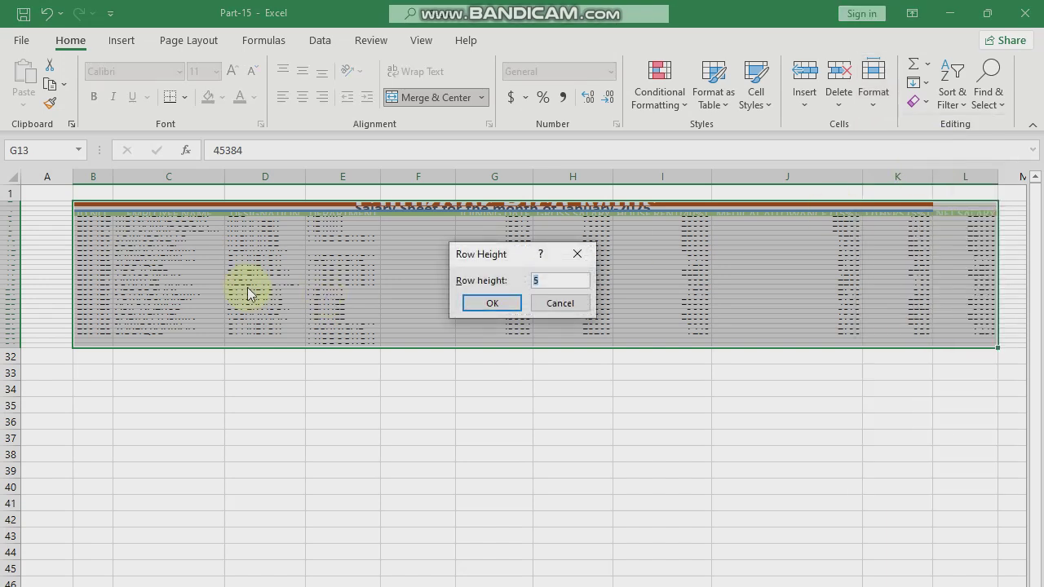
{"action": "type", "text": "15"}
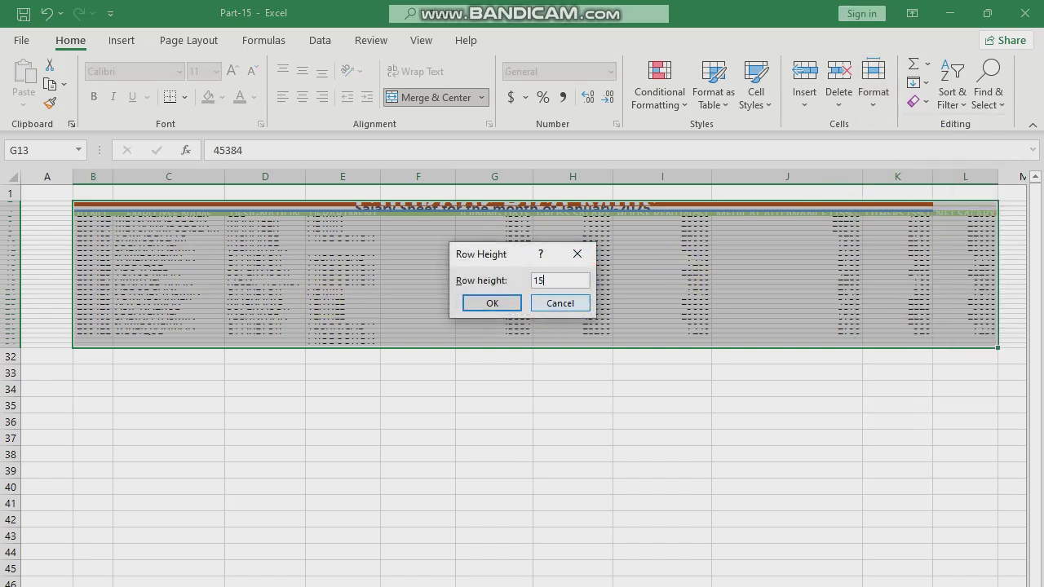
{"action": "left_click", "coordinate": [473, 302]}
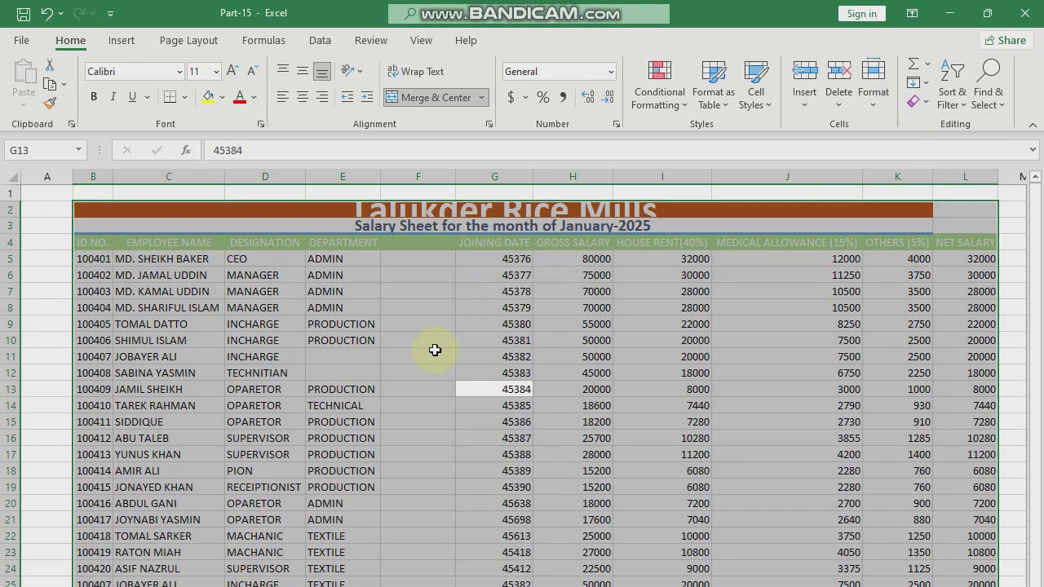
{"action": "left_click", "coordinate": [700, 438]}
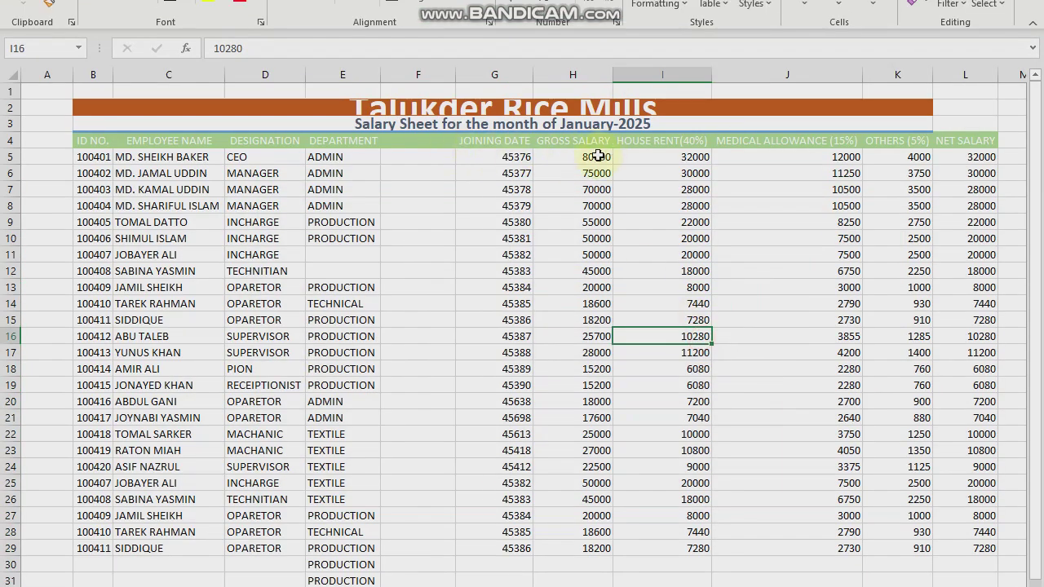
Select the merged company title in row 2, and undo the last two row height changes.
{"action": "left_click", "coordinate": [310, 107]}
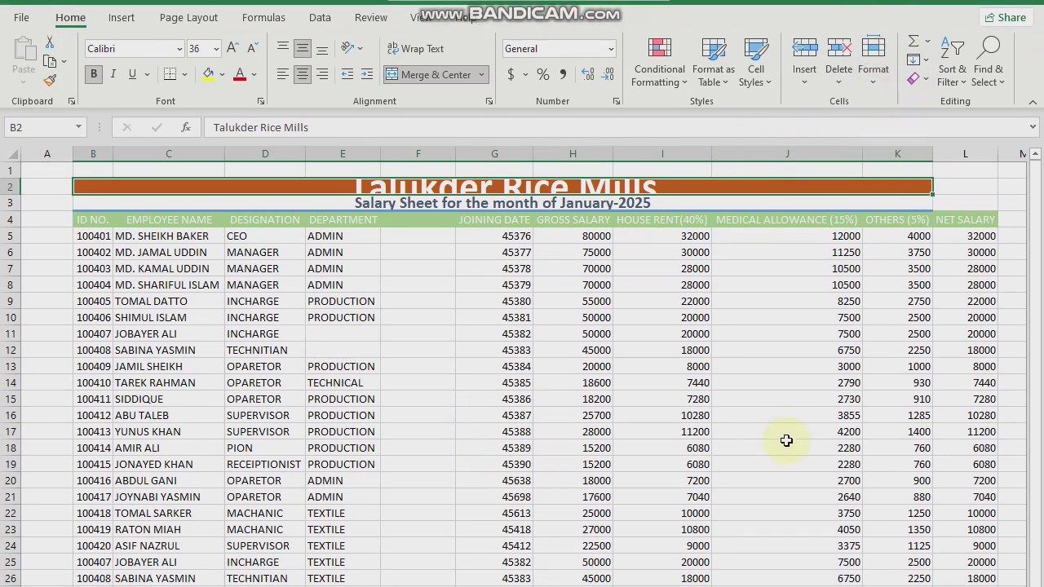
{"action": "key", "text": "ctrl+z"}
{"action": "key", "text": "ctrl+z"}
{"action": "left_click", "coordinate": [794, 436]}
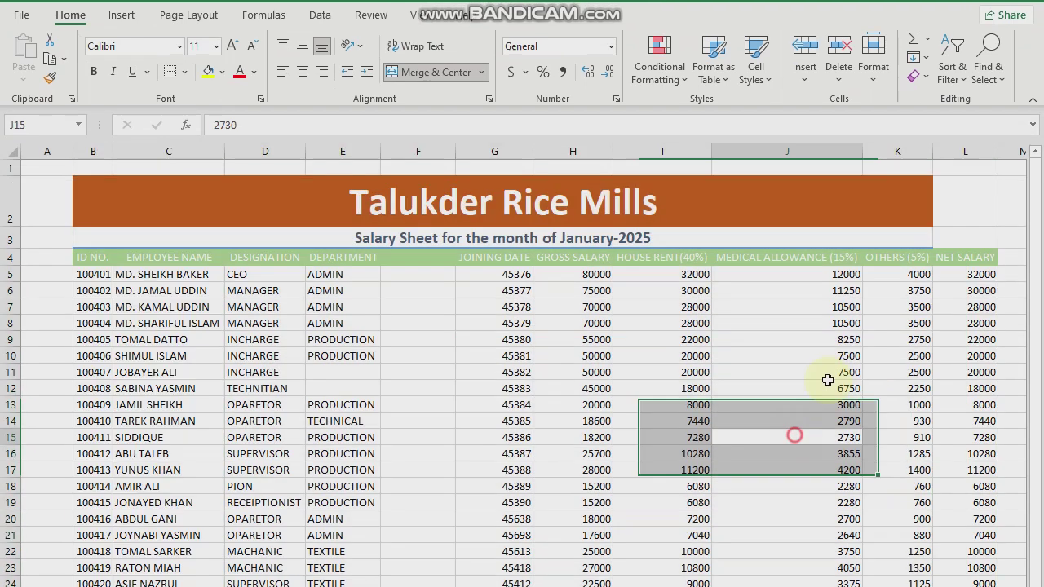
{"action": "left_click", "coordinate": [881, 85]}
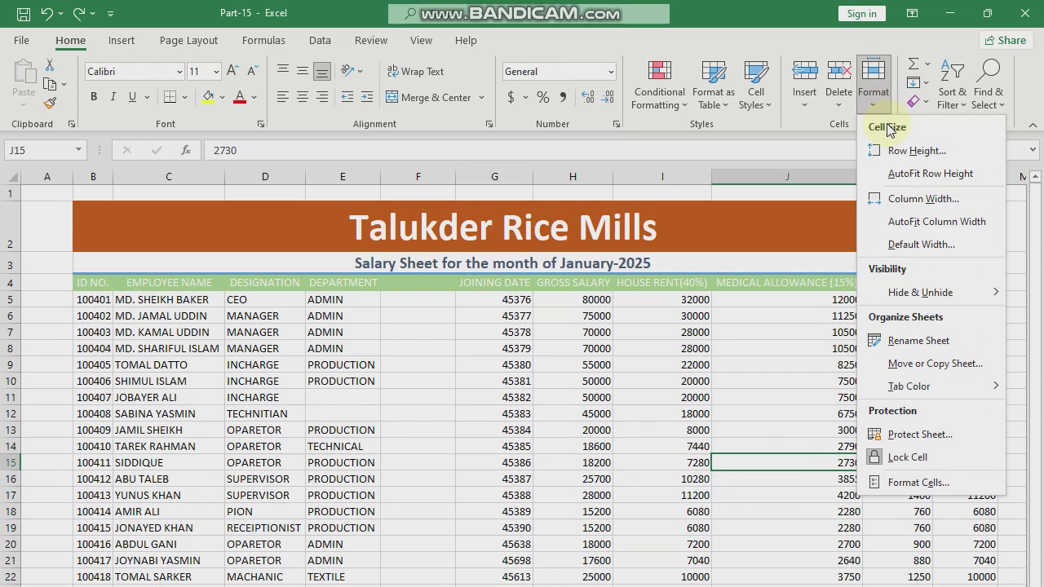
{"action": "mouse_move", "coordinate": [927, 302]}
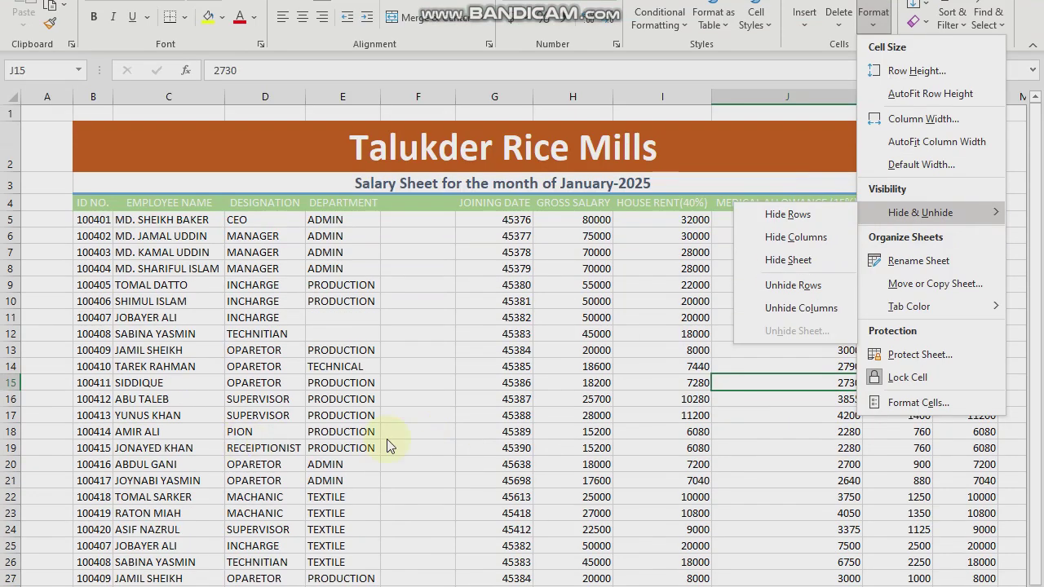
{"action": "left_click", "coordinate": [479, 476]}
Hide rows 5 to 17 of the salary sheet, and undo the hiding.
{"action": "left_click_drag", "start_coordinate": [6, 151], "coordinate": [10, 346]}
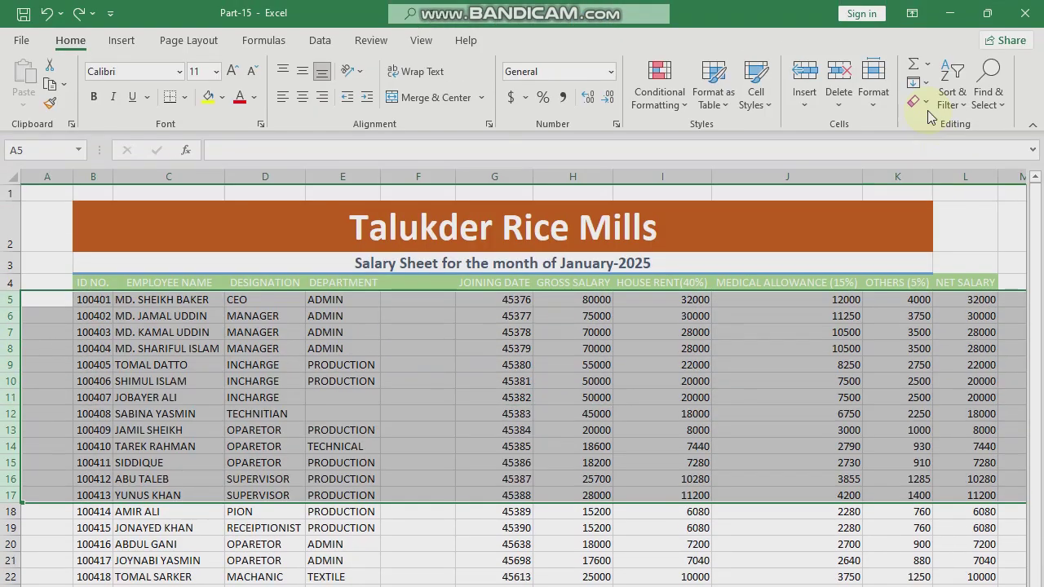
{"action": "left_click", "coordinate": [866, 104]}
{"action": "mouse_move", "coordinate": [939, 292]}
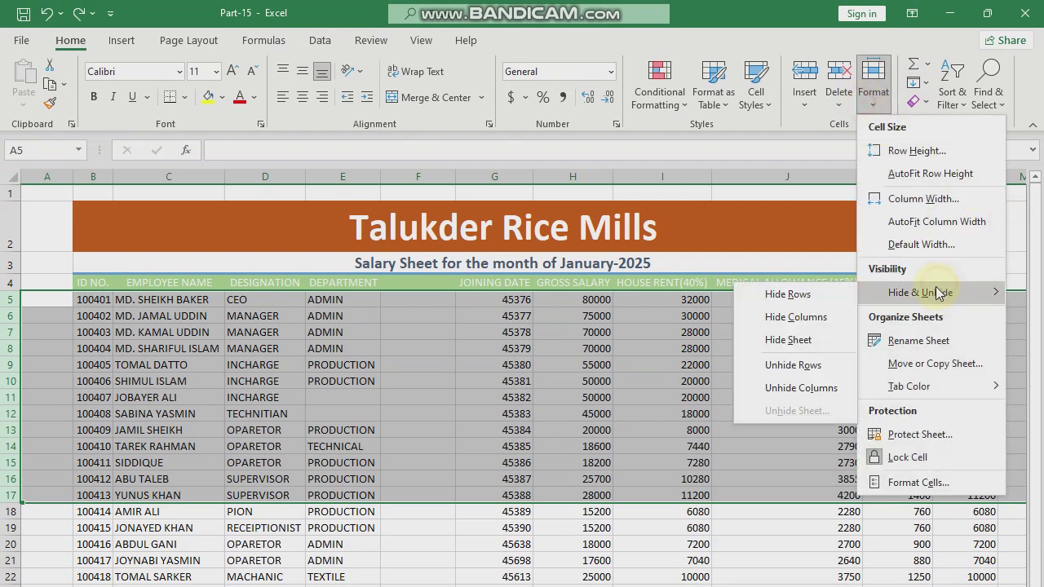
{"action": "left_click", "coordinate": [792, 297]}
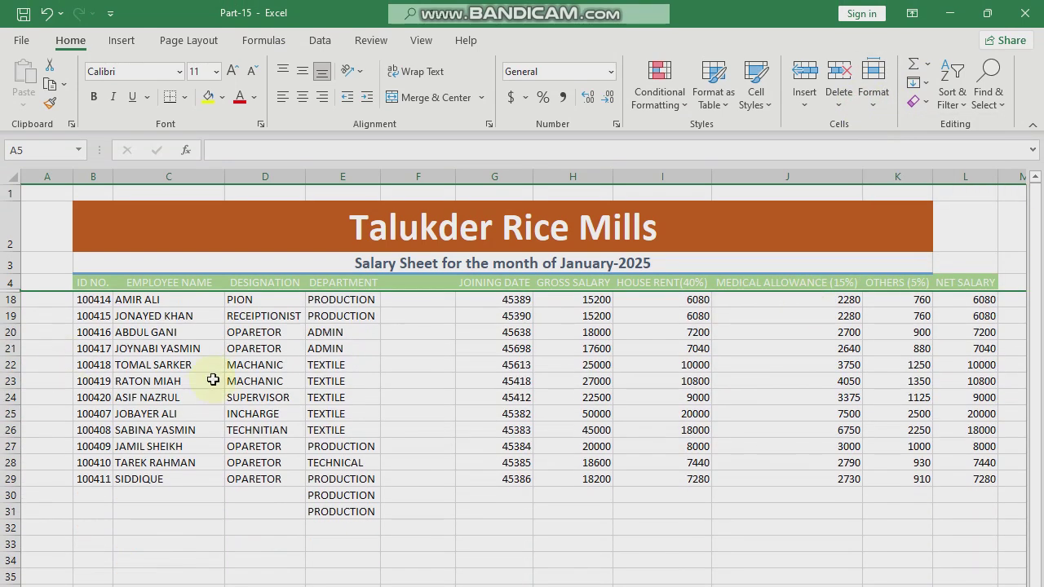
{"action": "key", "text": "ctrl+z"}
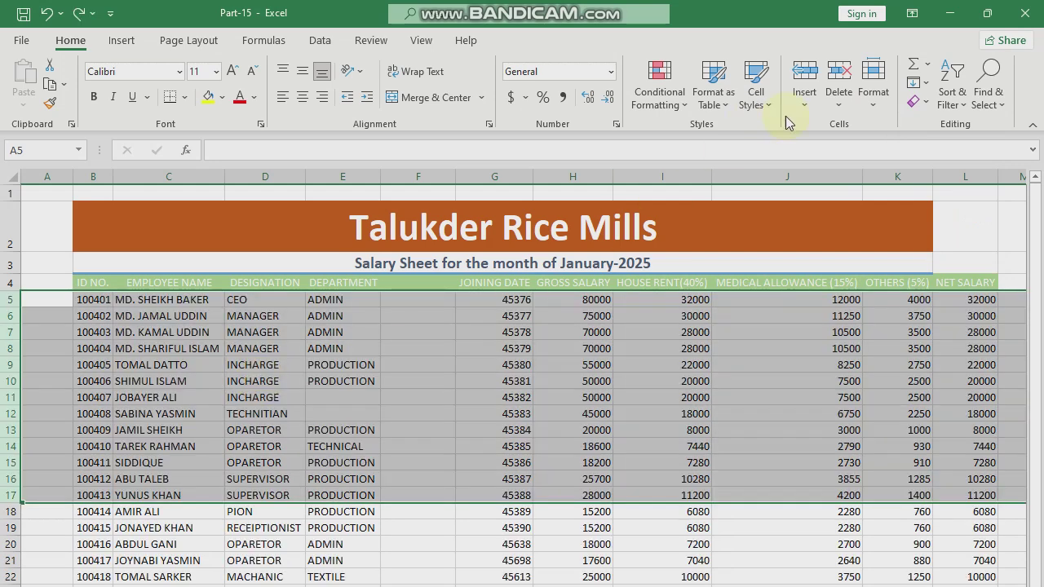
{"action": "left_click", "coordinate": [731, 440]}
Hide columns G to I, from JOINING DATE to HOUSE RENT(40%), and deselect them.
{"action": "left_click_drag", "start_coordinate": [662, 176], "coordinate": [494, 176]}
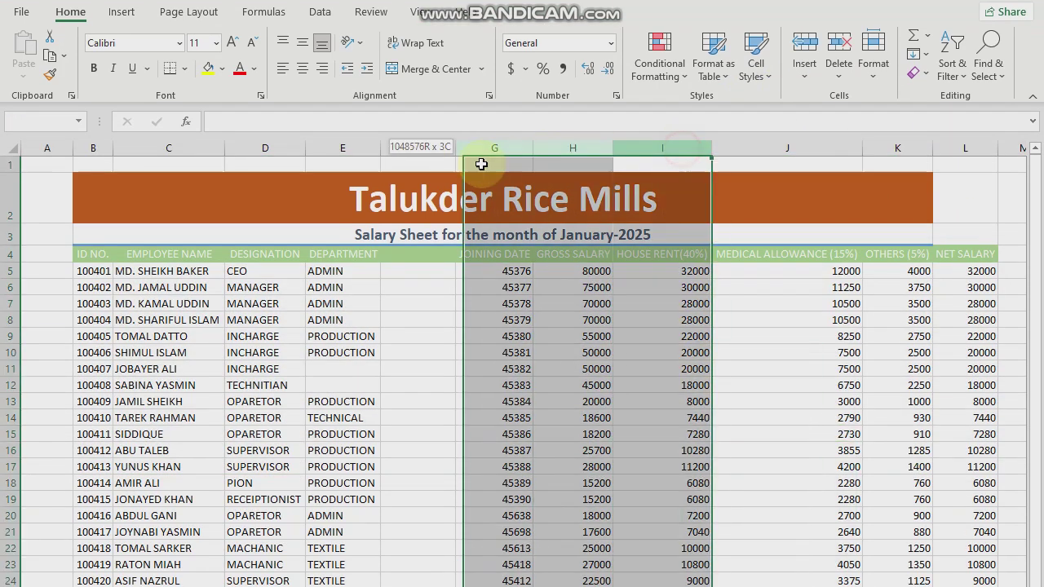
{"action": "left_click", "coordinate": [874, 88]}
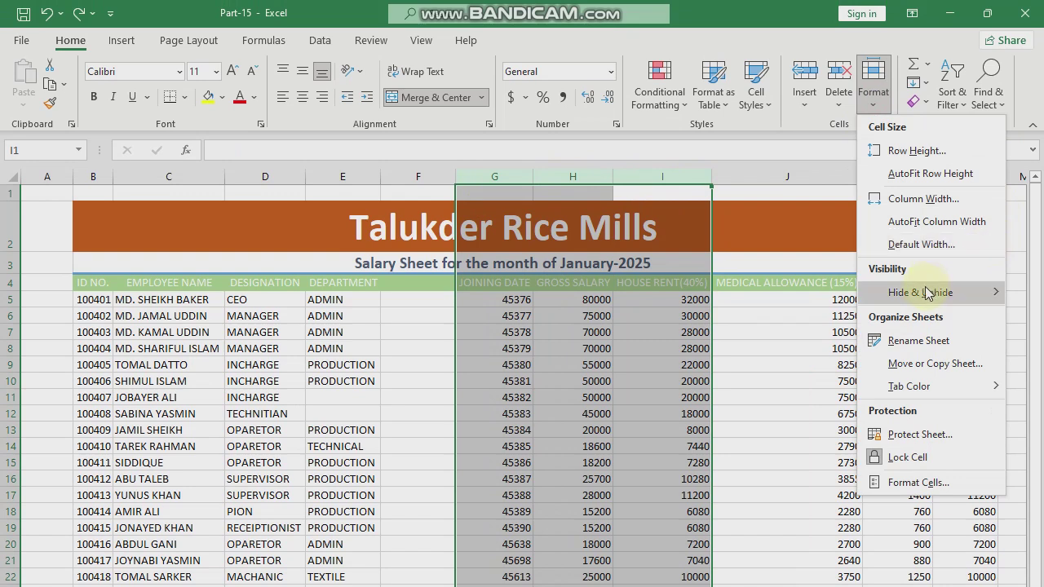
{"action": "mouse_move", "coordinate": [925, 293]}
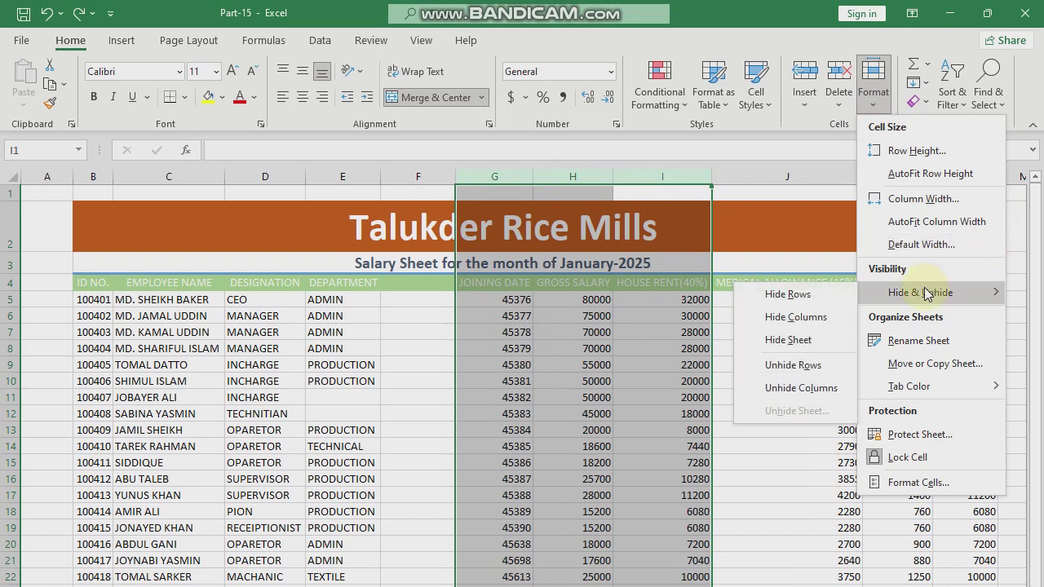
{"action": "left_click", "coordinate": [834, 316]}
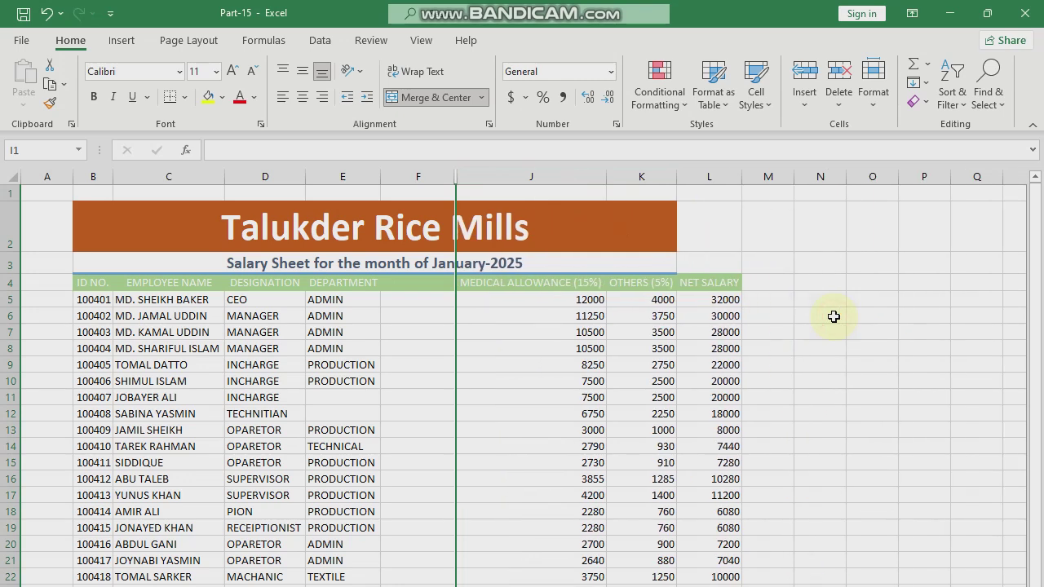
{"action": "left_click", "coordinate": [531, 478]}
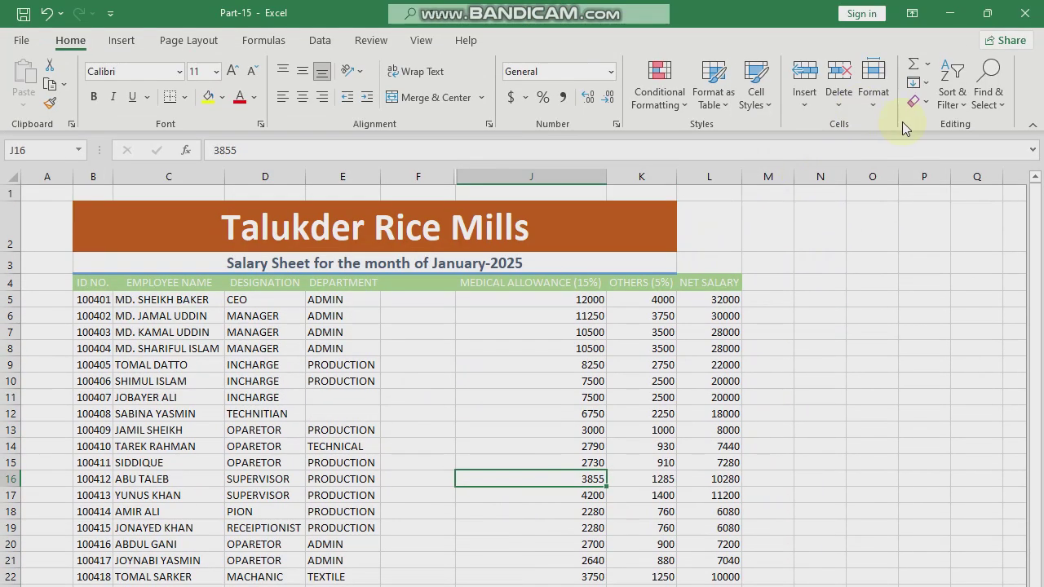
Hide the entire worksheet that contains the salary table.
{"action": "left_click", "coordinate": [874, 103]}
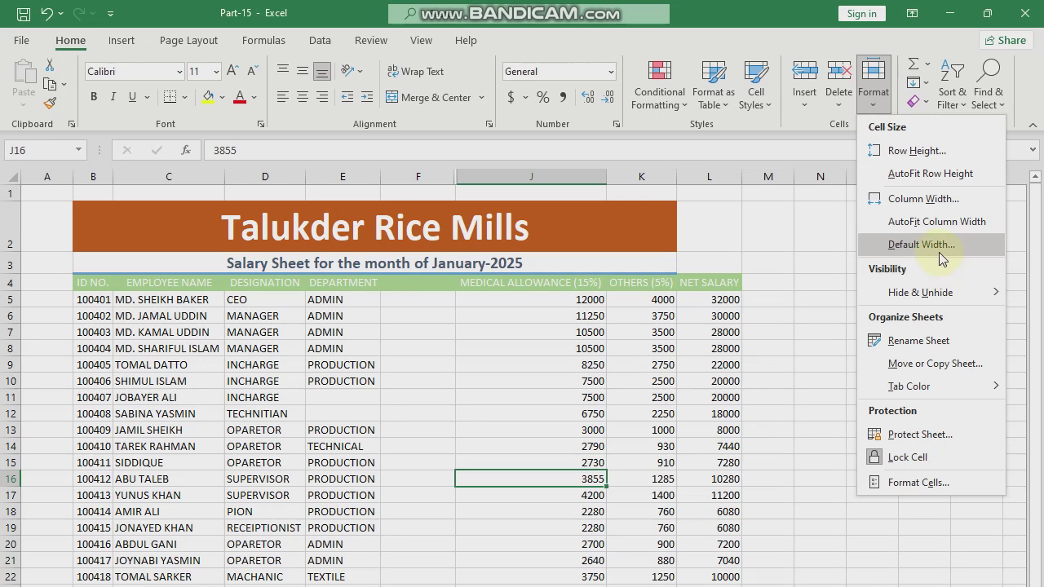
{"action": "mouse_move", "coordinate": [949, 292]}
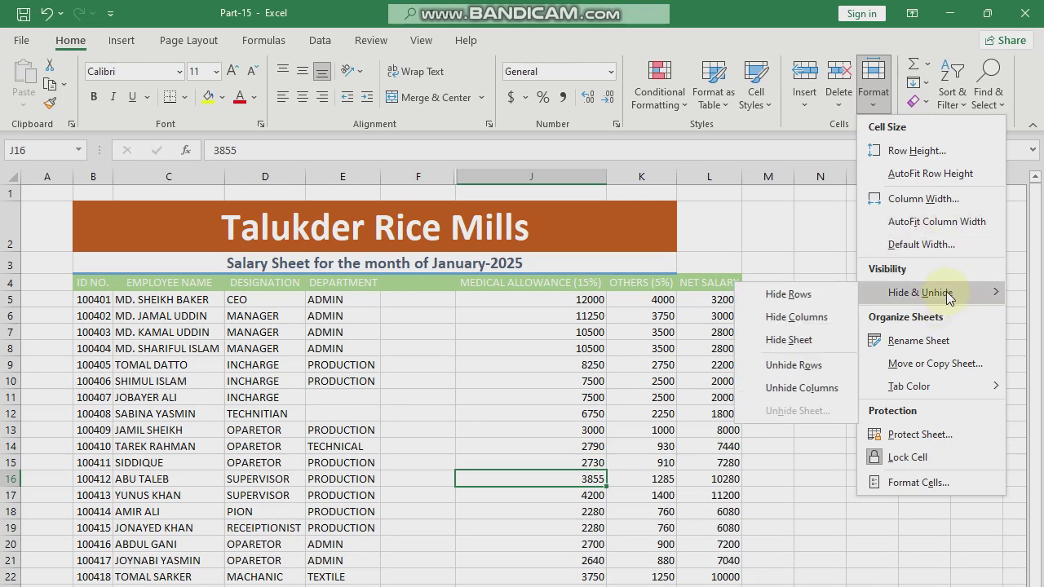
{"action": "left_click", "coordinate": [816, 340]}
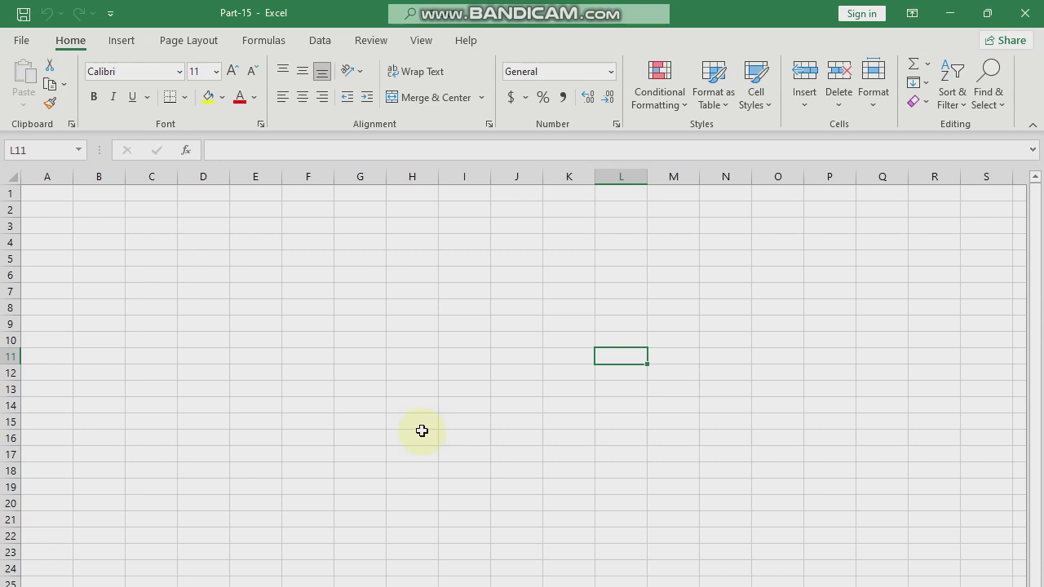
Unhide the hidden worksheet Sheet2, which contains the salary table.
{"action": "left_click", "coordinate": [873, 103]}
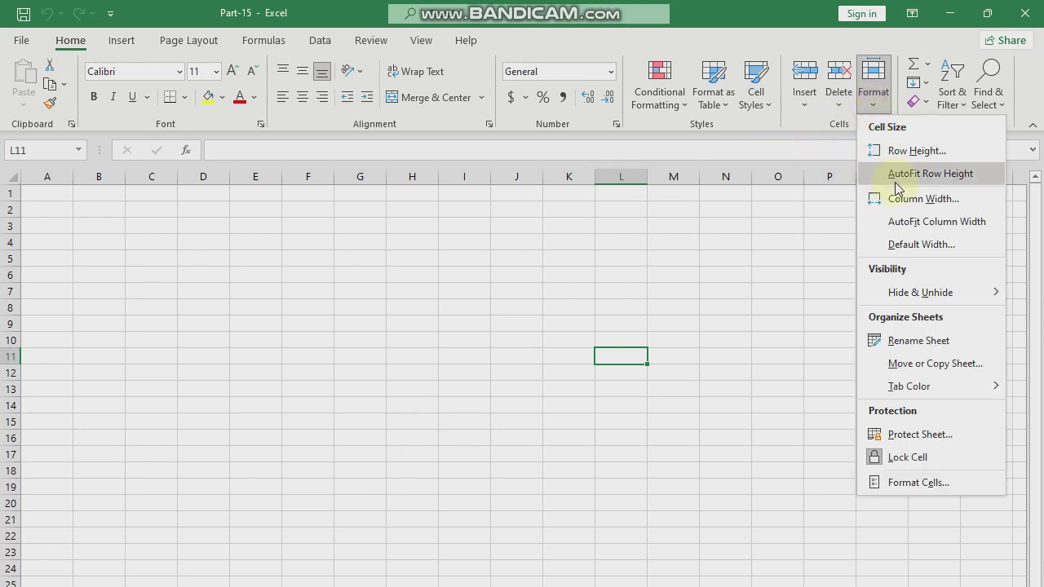
{"action": "mouse_move", "coordinate": [910, 304]}
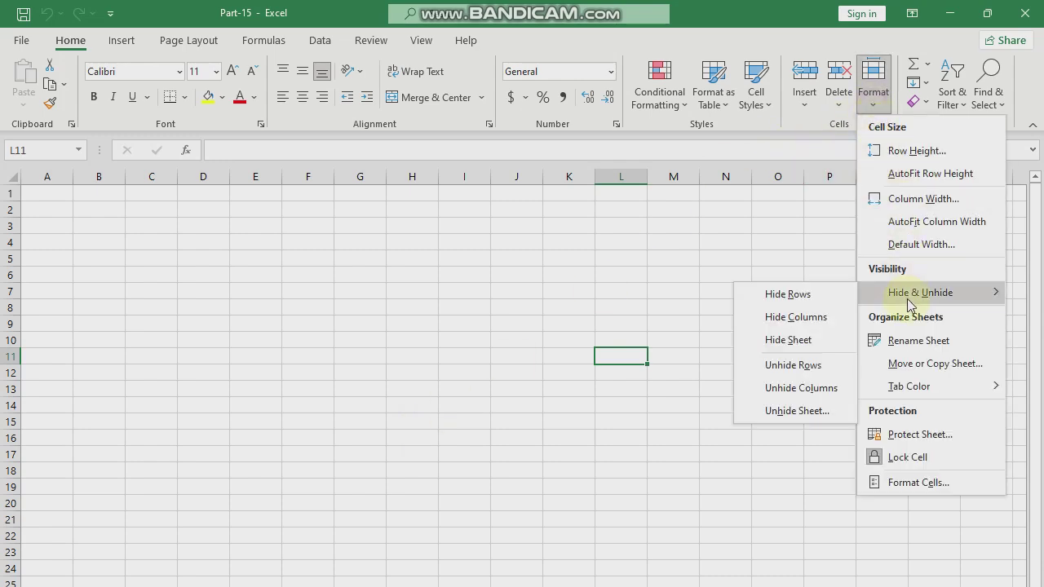
{"action": "left_click", "coordinate": [816, 417]}
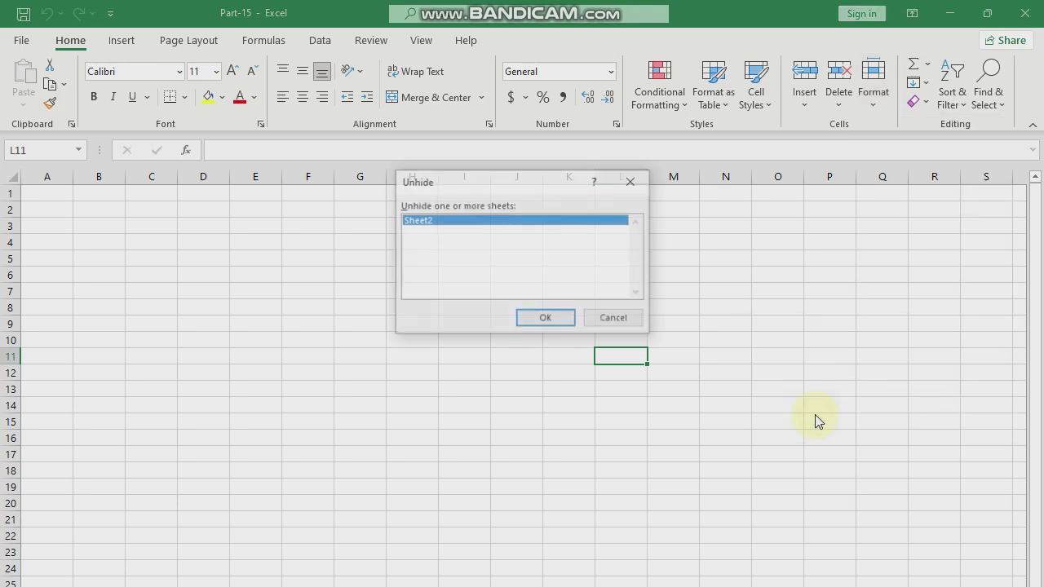
{"action": "left_click", "coordinate": [543, 320]}
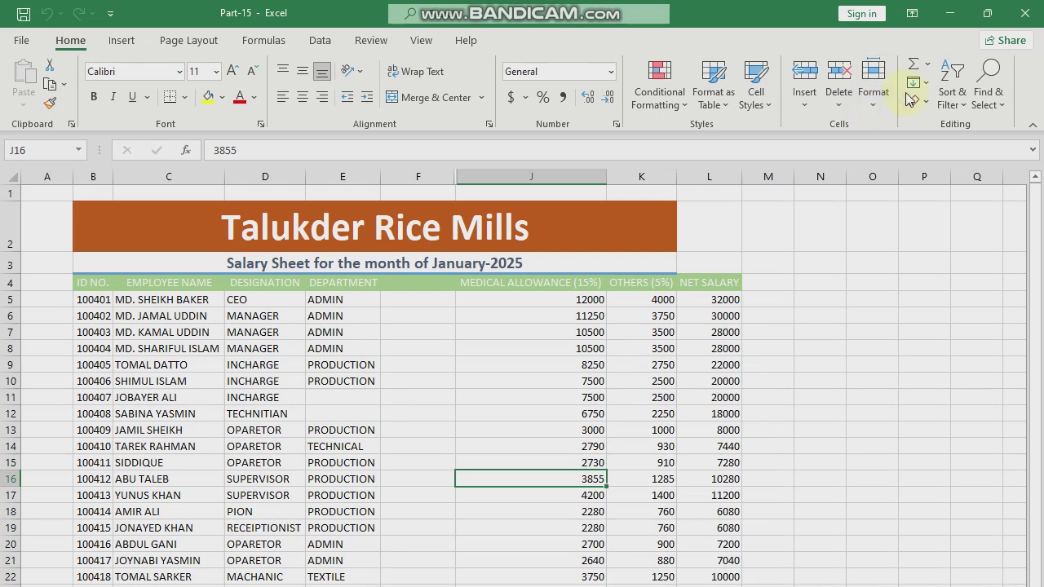
Try to unhide the rows and the columns of the salary sheet with only cell J16 selected.
{"action": "left_click", "coordinate": [873, 96]}
{"action": "mouse_move", "coordinate": [928, 302]}
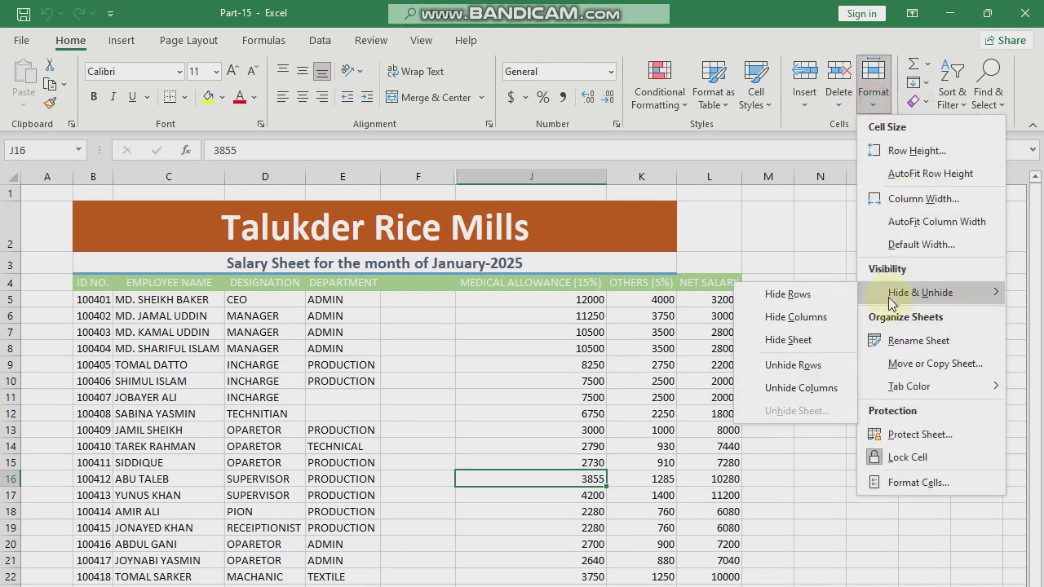
{"action": "left_click", "coordinate": [825, 368]}
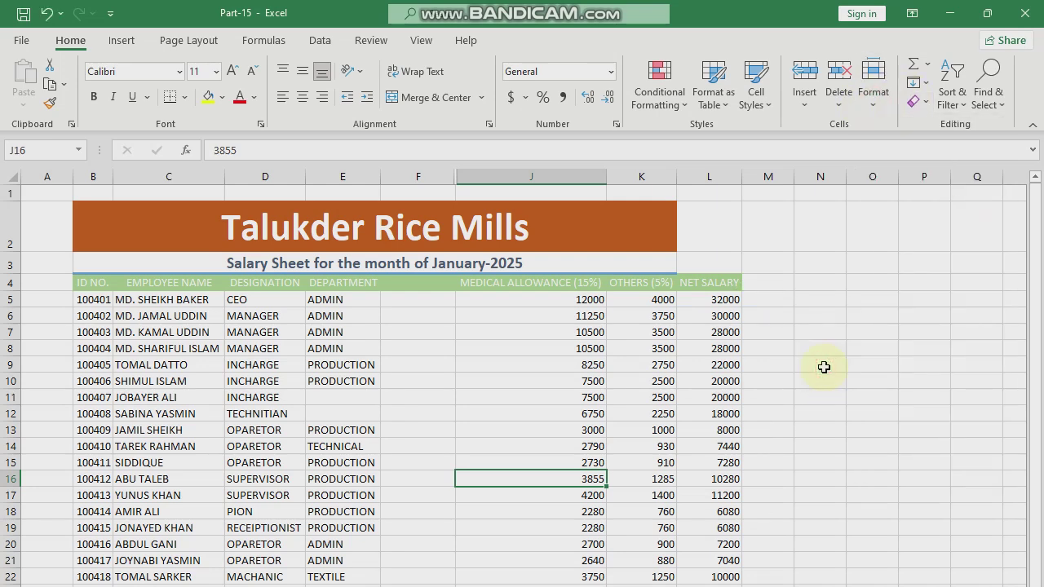
{"action": "left_click", "coordinate": [874, 99]}
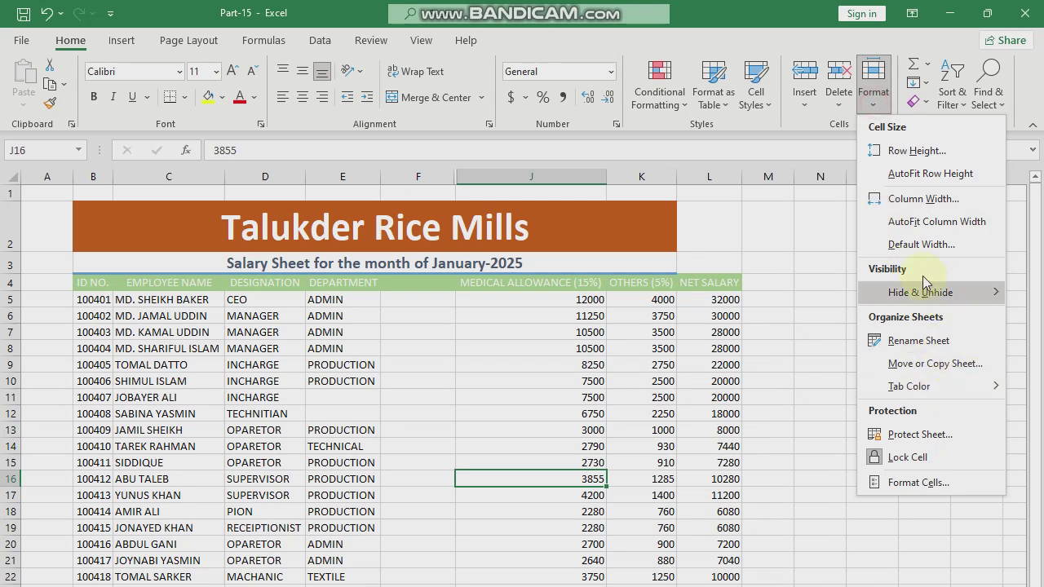
{"action": "mouse_move", "coordinate": [930, 292]}
{"action": "left_click", "coordinate": [828, 385]}
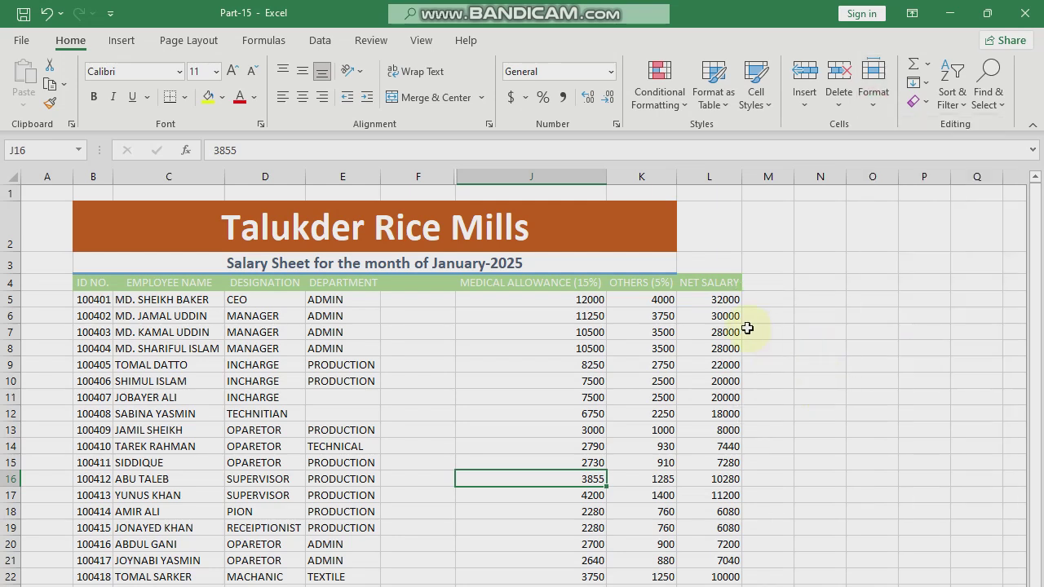
Rename the salary worksheet Sheet2 as Belly.
{"action": "left_click", "coordinate": [873, 81]}
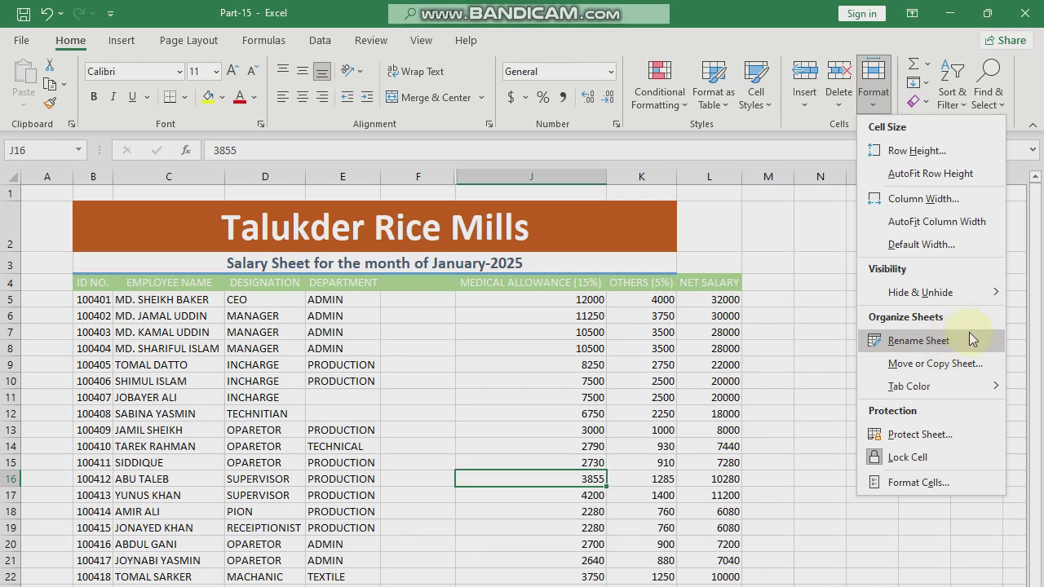
{"action": "left_click", "coordinate": [918, 341]}
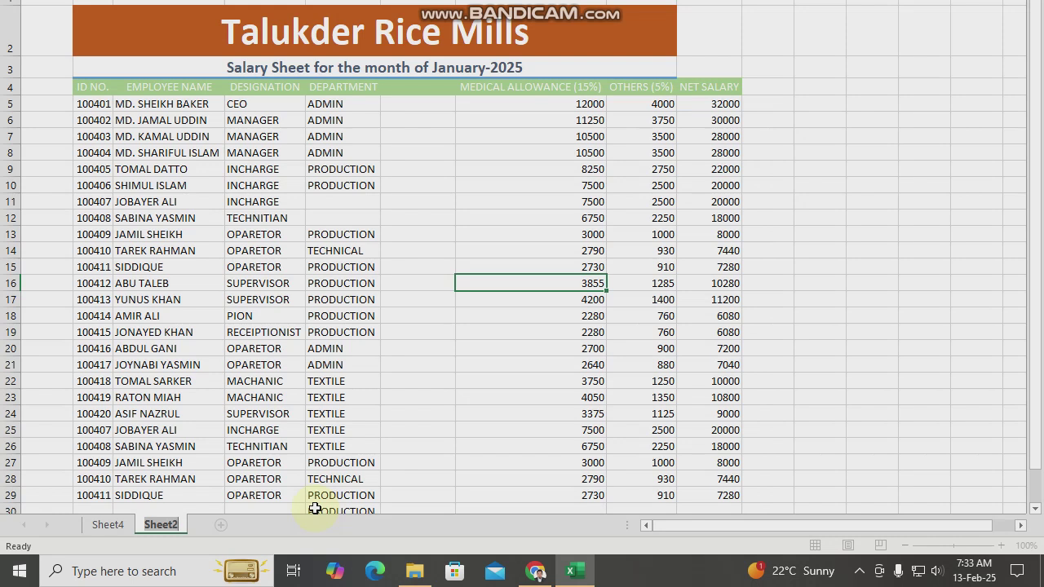
{"action": "type", "text": "Belly"}
{"action": "left_click", "coordinate": [424, 412]}
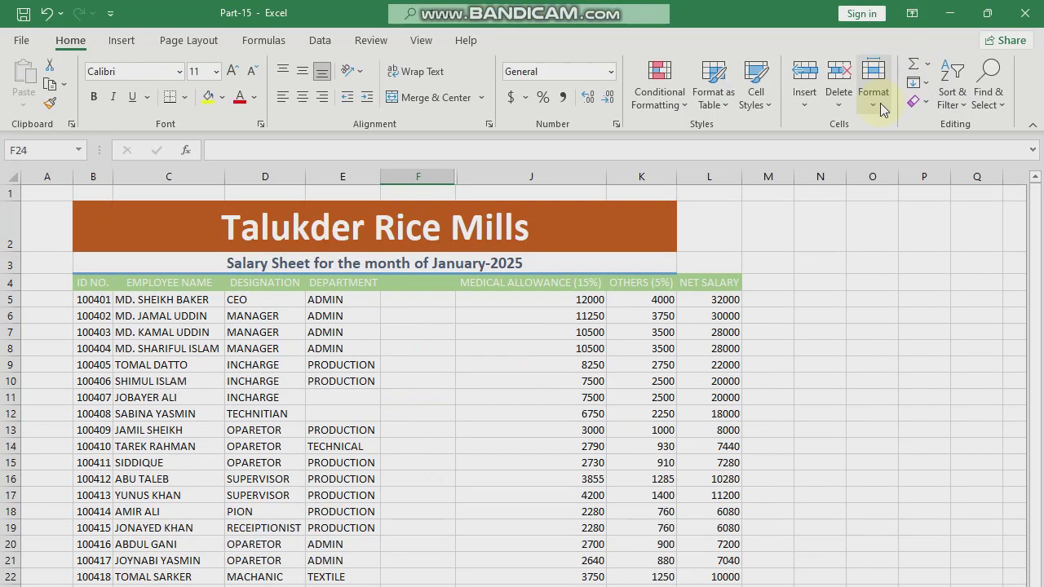
Create a copy of the Belly worksheet in the same workbook, placed before Sheet4.
{"action": "left_click", "coordinate": [874, 97]}
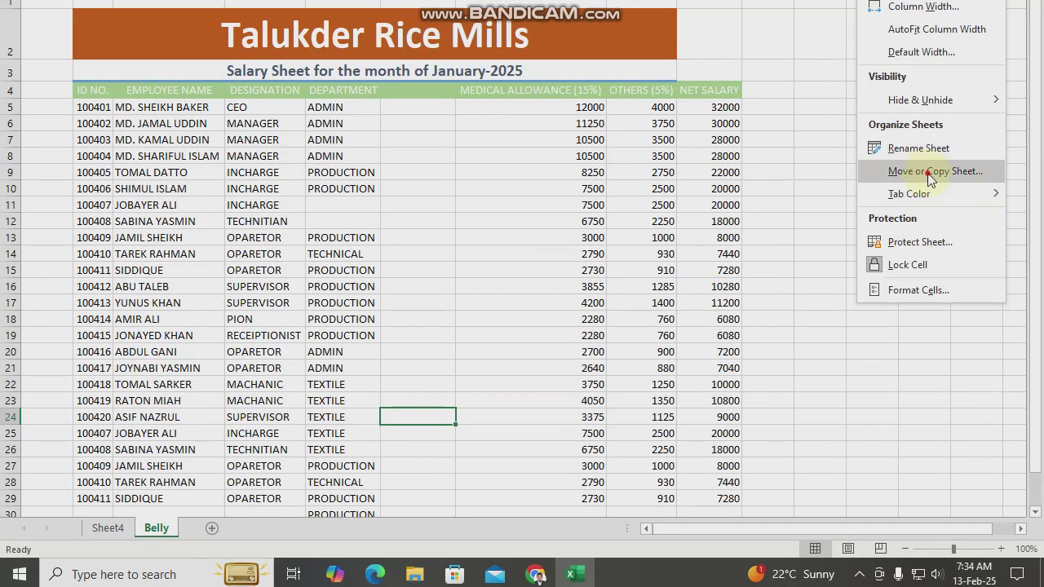
{"action": "left_click", "coordinate": [930, 363]}
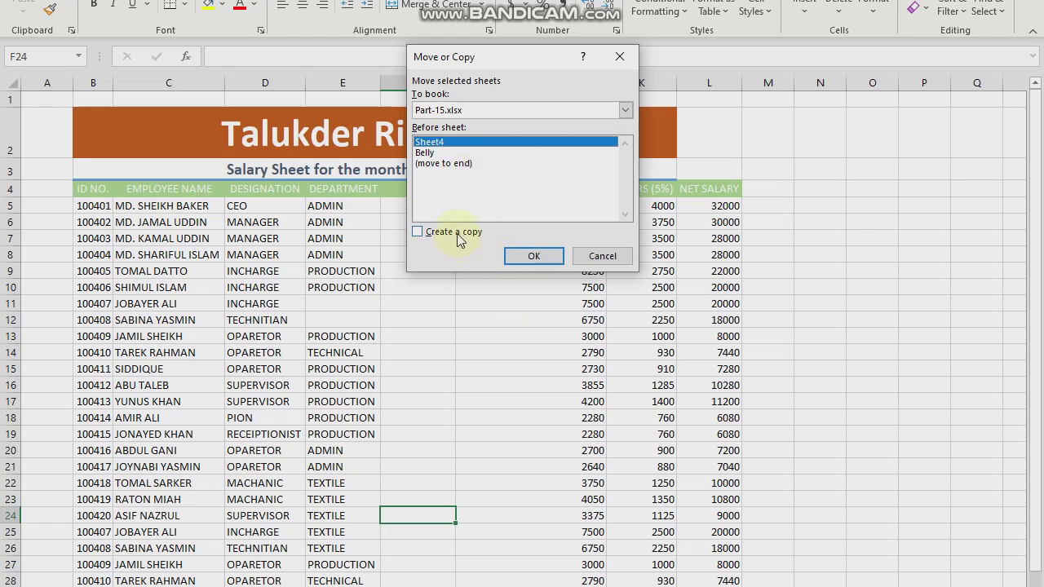
{"action": "left_click", "coordinate": [456, 236]}
{"action": "left_click", "coordinate": [526, 255]}
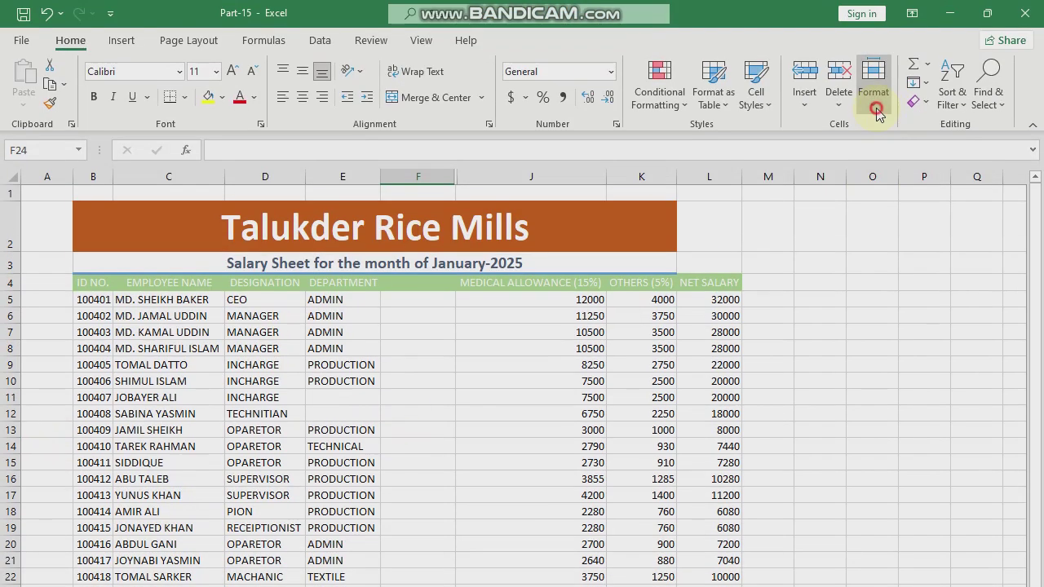
Look through the Sheet4, Belly (2) and Belly worksheets and return to Belly (2).
{"action": "left_click", "coordinate": [873, 96]}
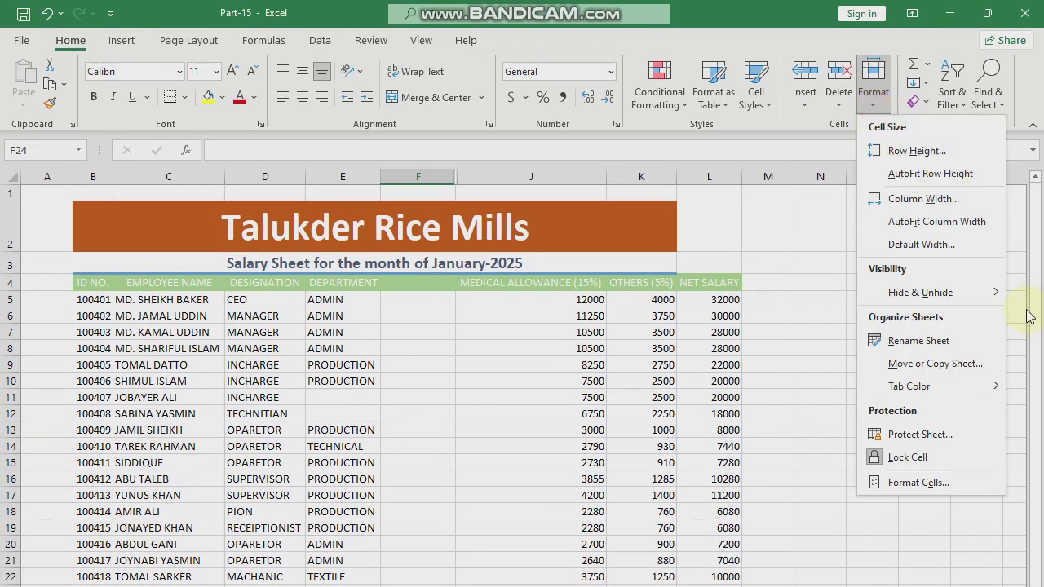
{"action": "mouse_move", "coordinate": [972, 392]}
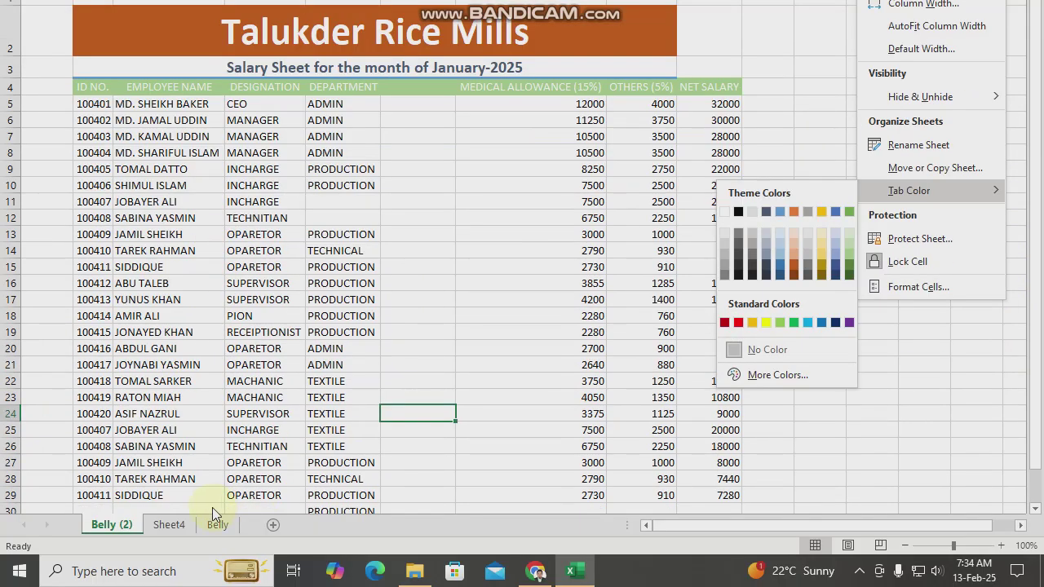
{"action": "left_click", "coordinate": [391, 436]}
{"action": "left_click", "coordinate": [169, 523]}
{"action": "left_click", "coordinate": [107, 524]}
{"action": "left_click", "coordinate": [219, 526]}
{"action": "left_click", "coordinate": [108, 524]}
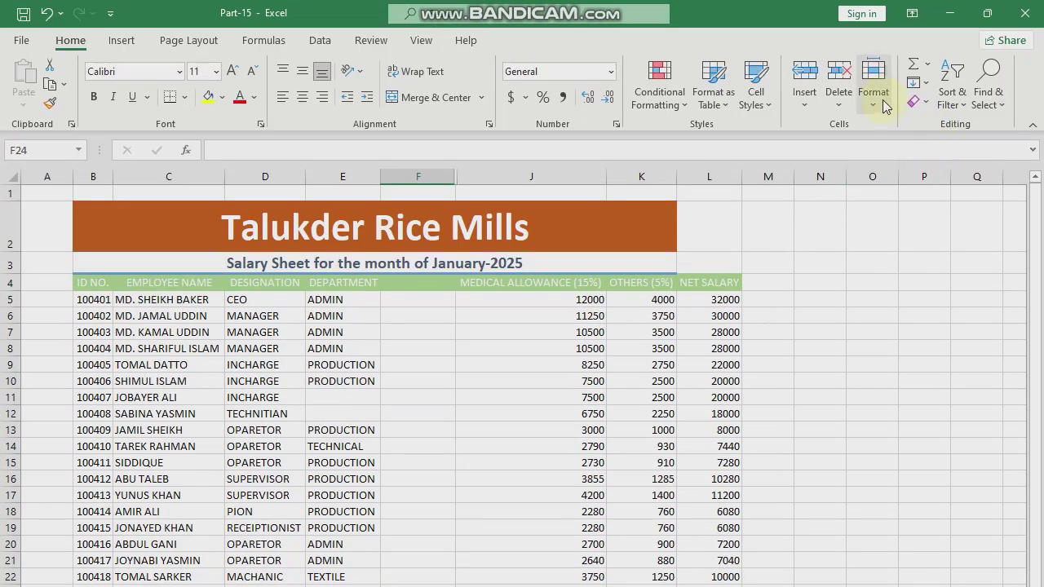
Colour the sheet tab of Belly (2) light orange from the theme colours.
{"action": "left_click", "coordinate": [874, 89]}
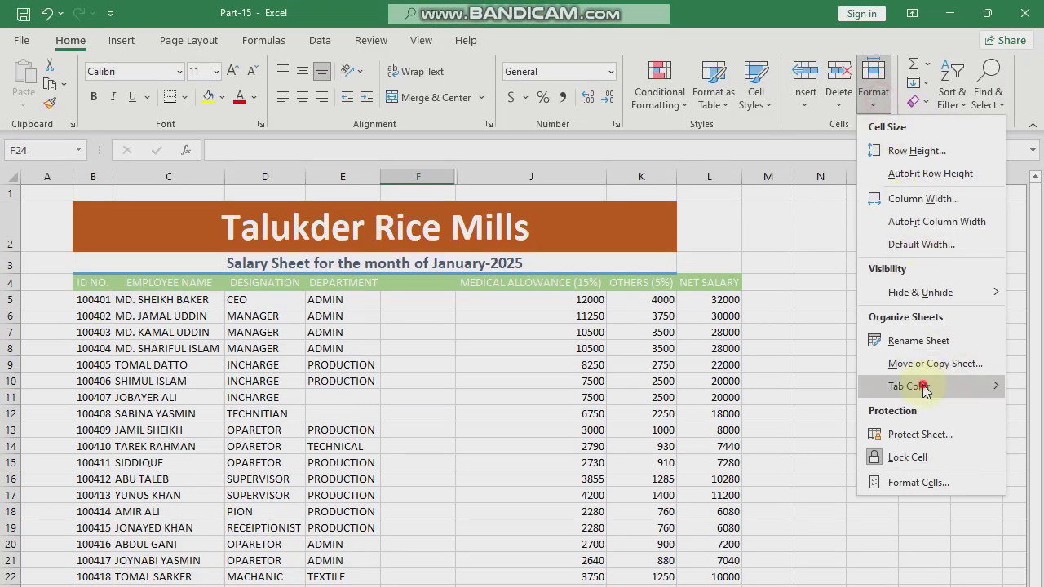
{"action": "mouse_move", "coordinate": [923, 386]}
{"action": "left_click", "coordinate": [791, 443]}
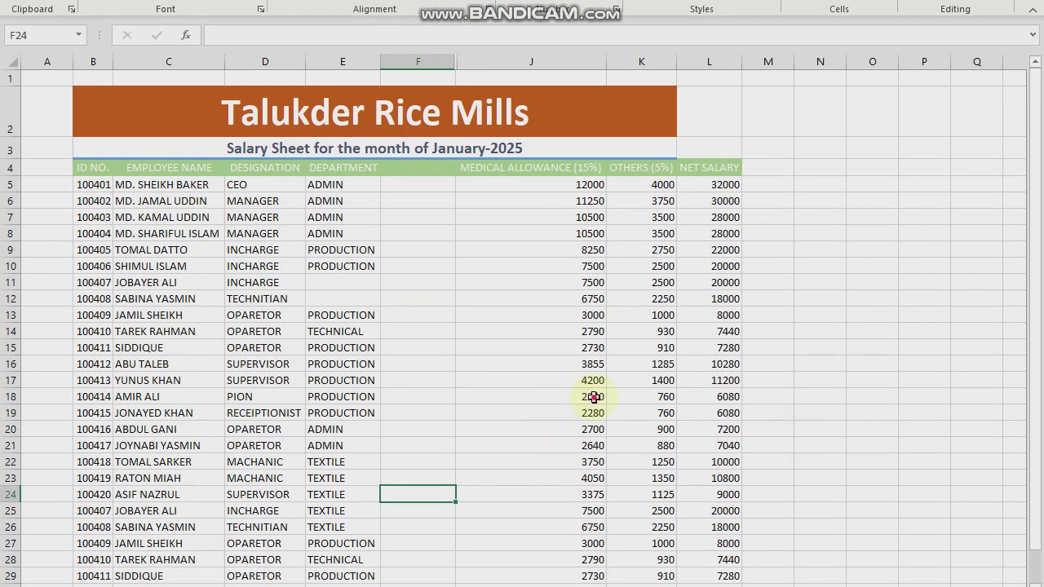
{"action": "left_click_drag", "start_coordinate": [592, 536], "coordinate": [588, 553]}
{"action": "key", "text": "ctrl+c"}
Colour the sheet tab of Sheet4 blue from the theme colours, and switch to the Belly worksheet.
{"action": "left_click", "coordinate": [163, 526]}
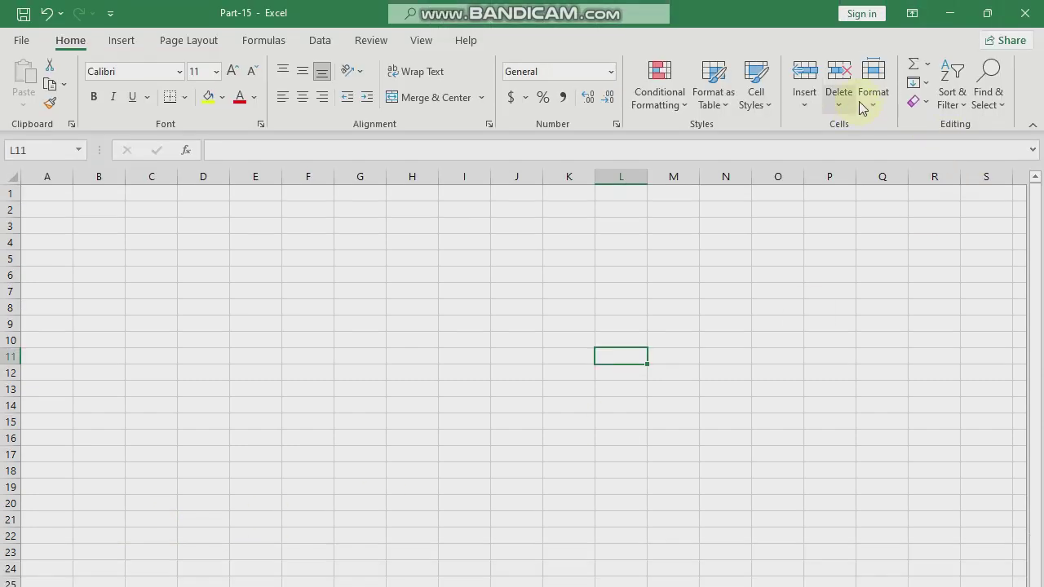
{"action": "left_click", "coordinate": [873, 90]}
{"action": "mouse_move", "coordinate": [959, 396]}
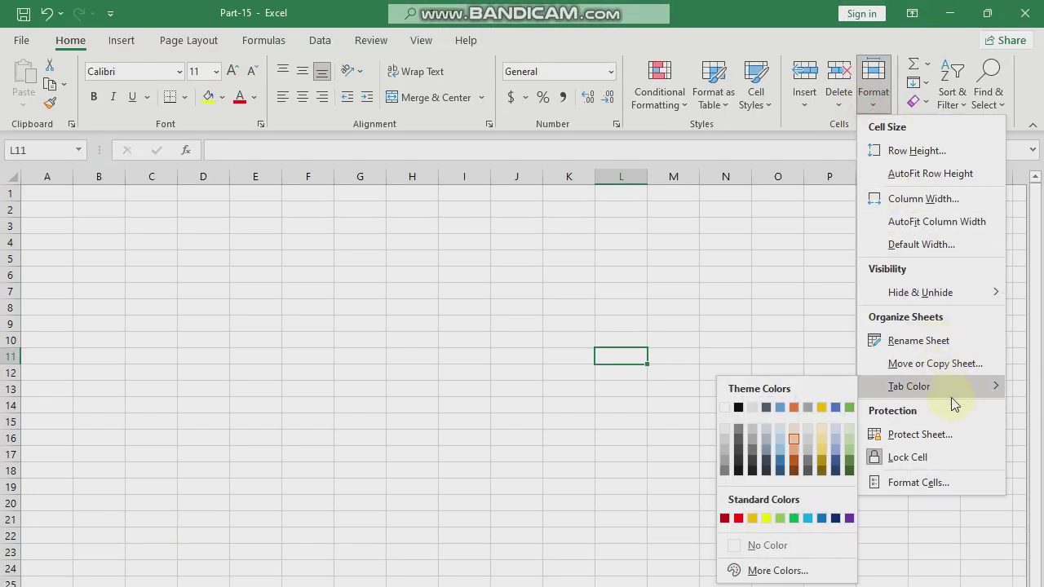
{"action": "left_click", "coordinate": [779, 438]}
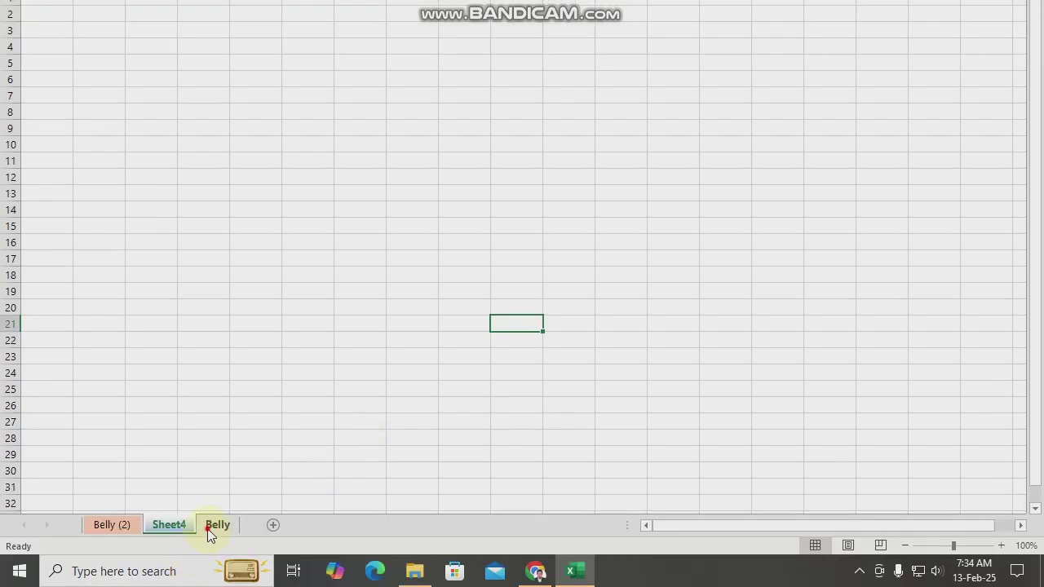
{"action": "left_click", "coordinate": [214, 525]}
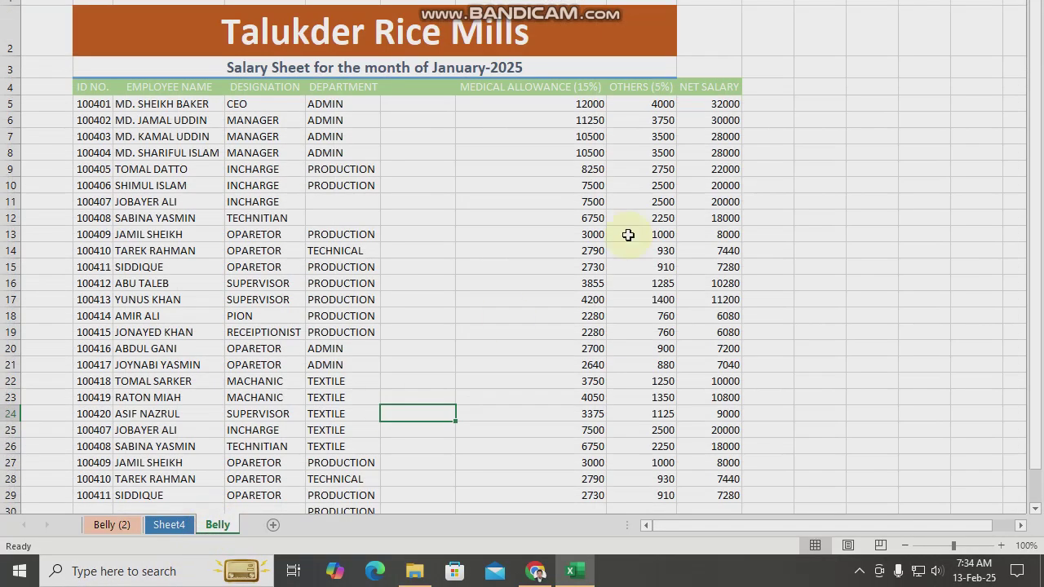
Start protecting the Belly worksheet and enter a password to unprotect it.
{"action": "left_click", "coordinate": [888, 99]}
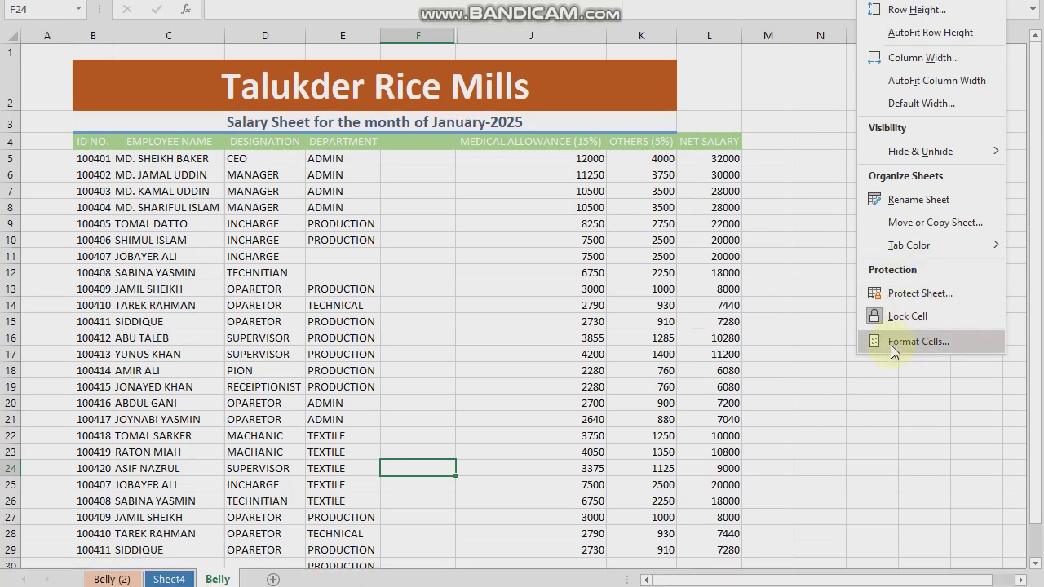
{"action": "left_click", "coordinate": [854, 420]}
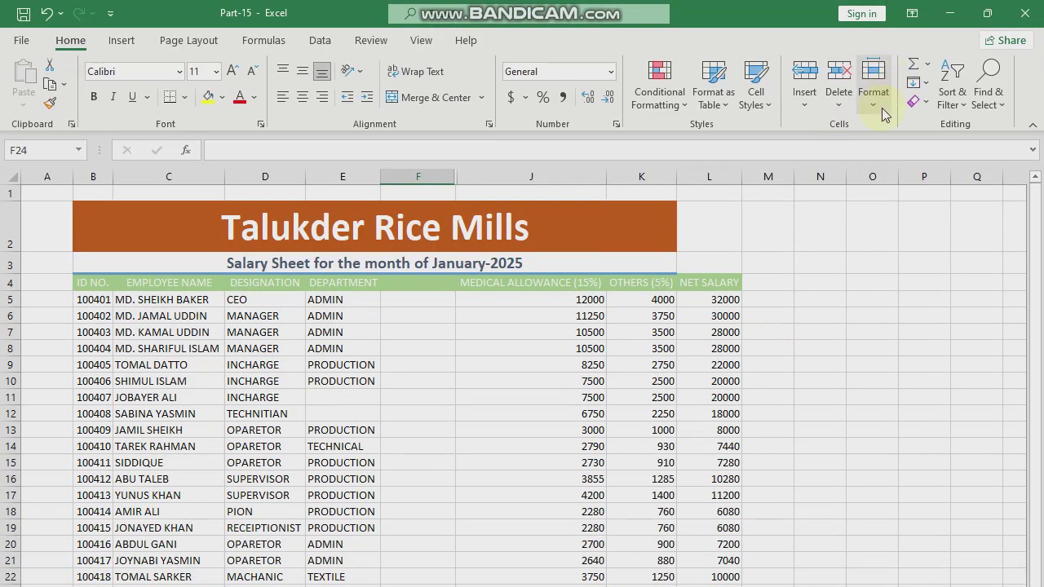
{"action": "left_click", "coordinate": [882, 110]}
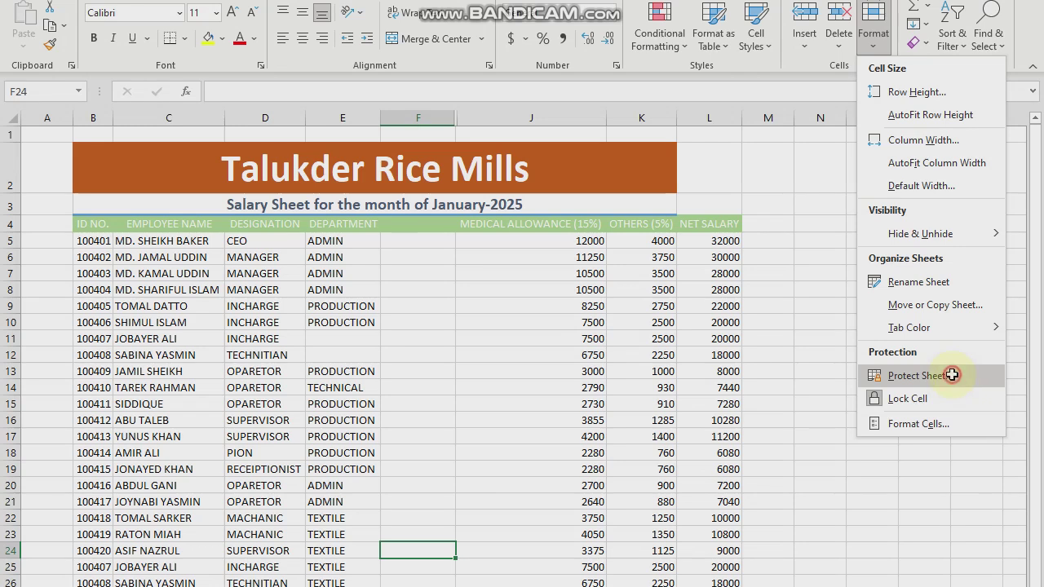
{"action": "left_click", "coordinate": [892, 434]}
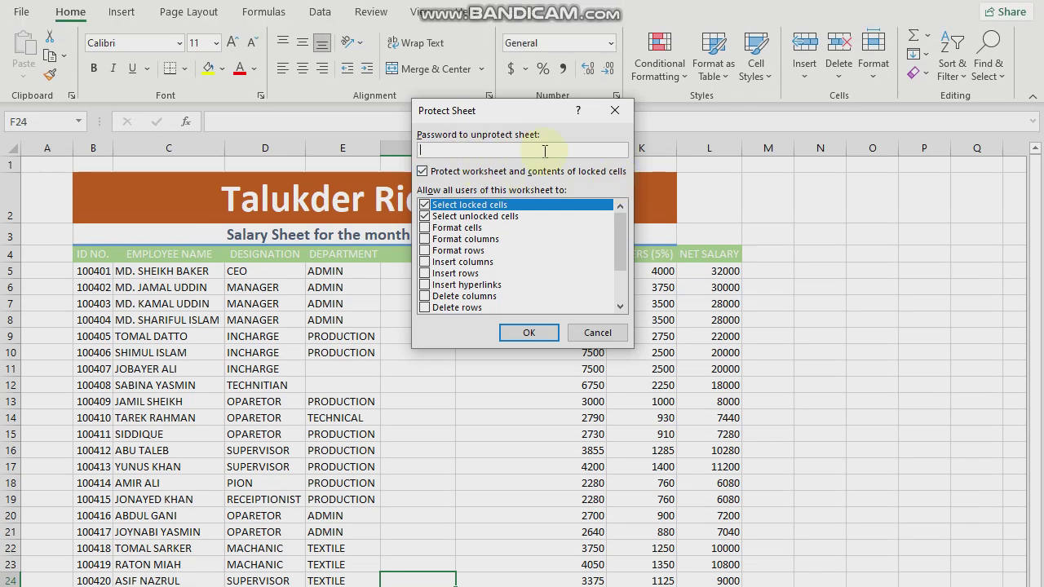
{"action": "type", "text": "1"}
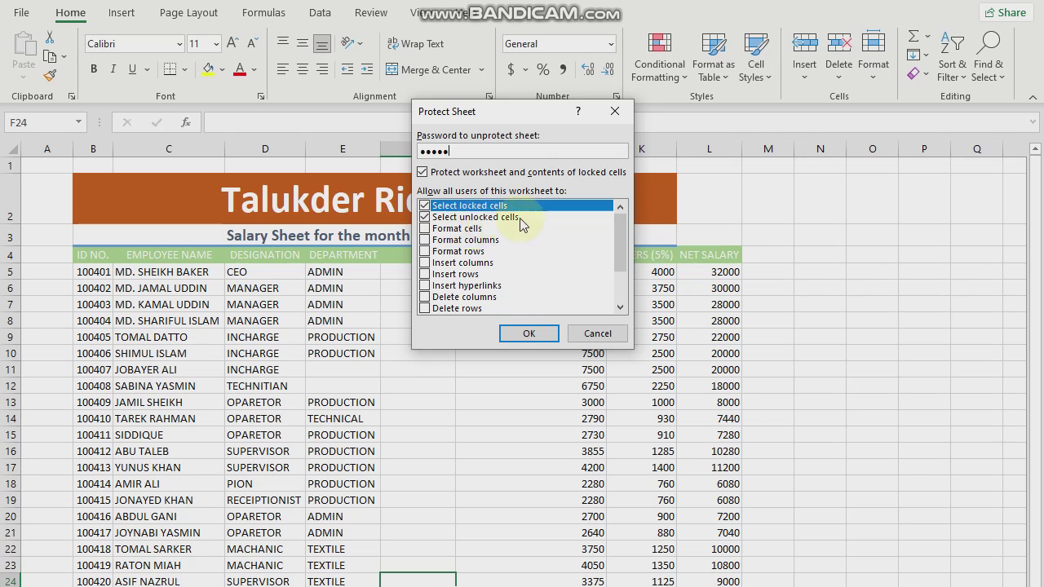
Allow selecting locked and unlocked cells and formatting cells, and re-enter the password to apply the sheet protection.
{"action": "left_click", "coordinate": [425, 217]}
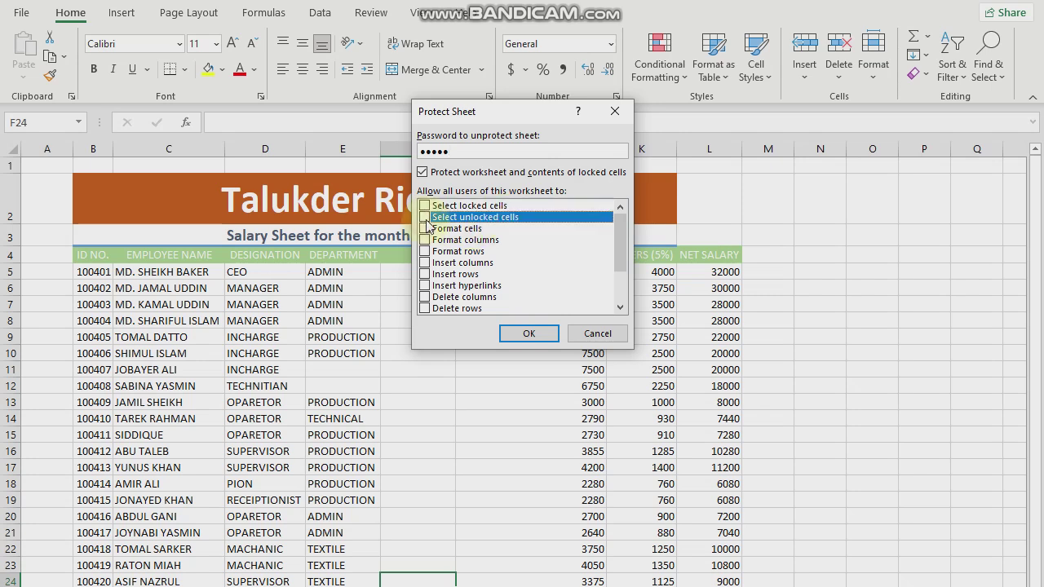
{"action": "left_click", "coordinate": [425, 205]}
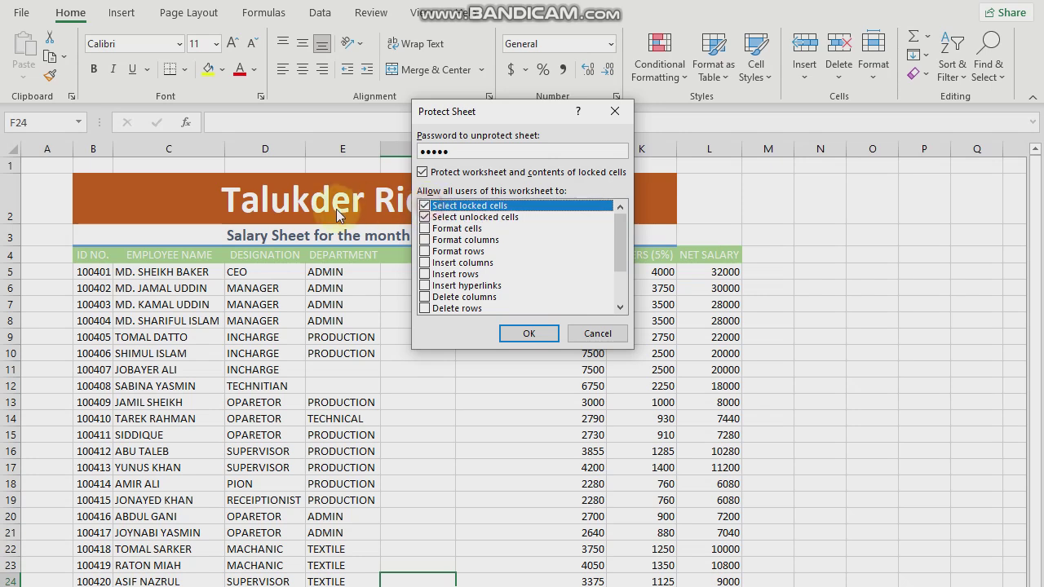
{"action": "left_click", "coordinate": [452, 230]}
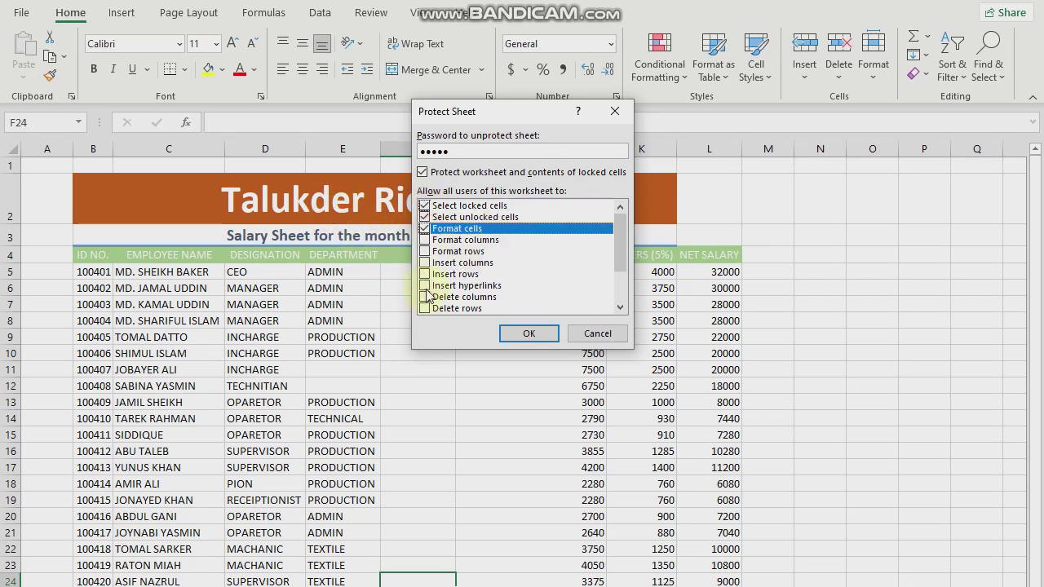
{"action": "left_click", "coordinate": [530, 334]}
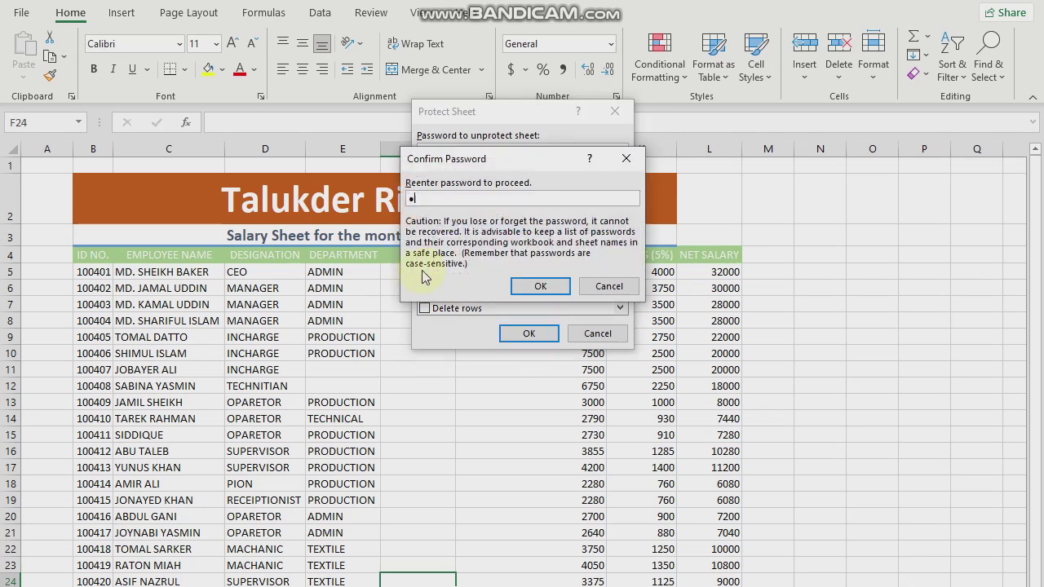
{"action": "key", "text": "Return"}
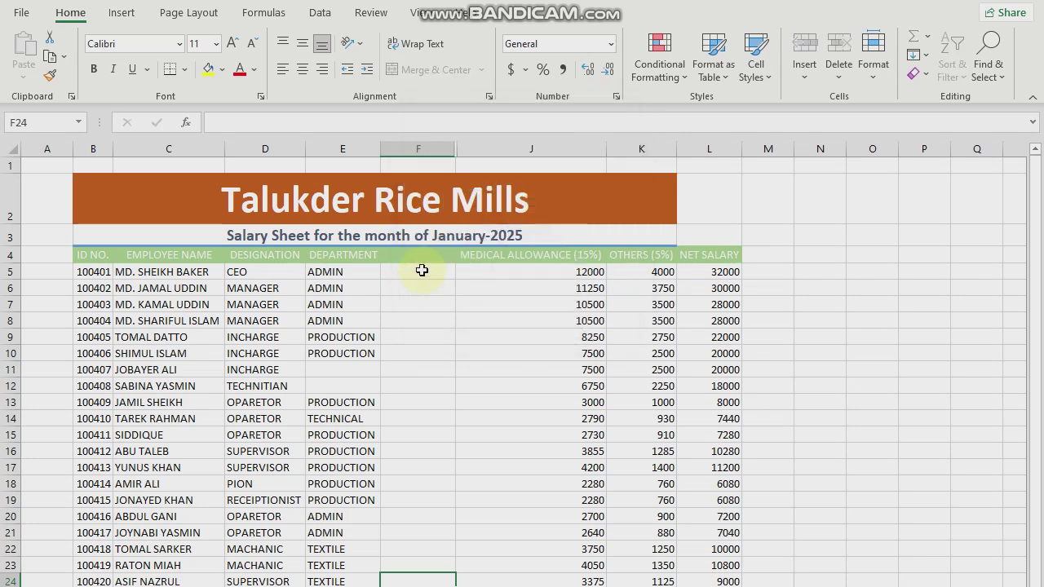
Try to edit the medical allowance in cell J10 and the designation in cell D9 of the protected Belly worksheet.
{"action": "left_click", "coordinate": [508, 356]}
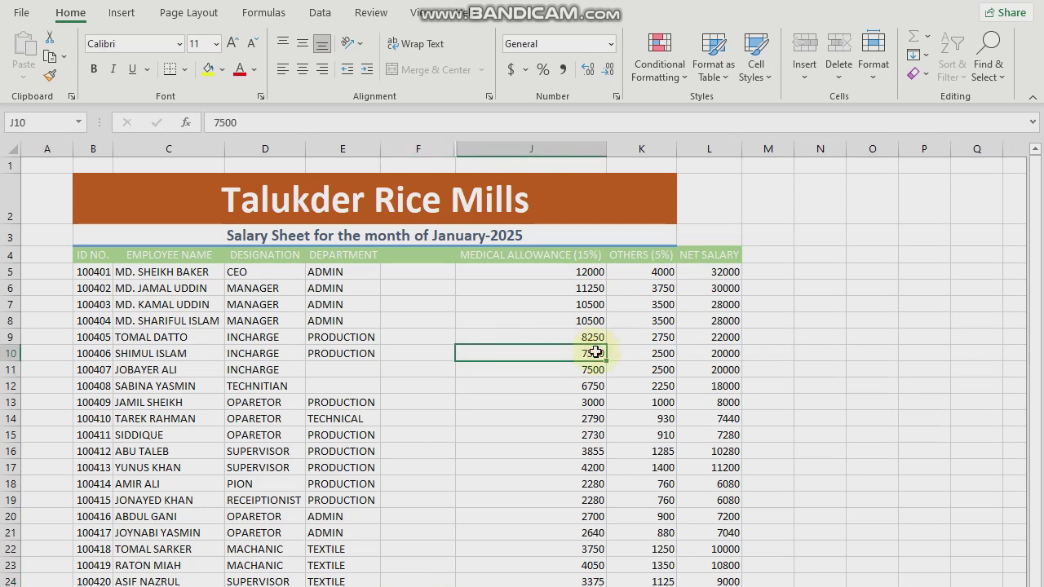
{"action": "double_click", "coordinate": [596, 351]}
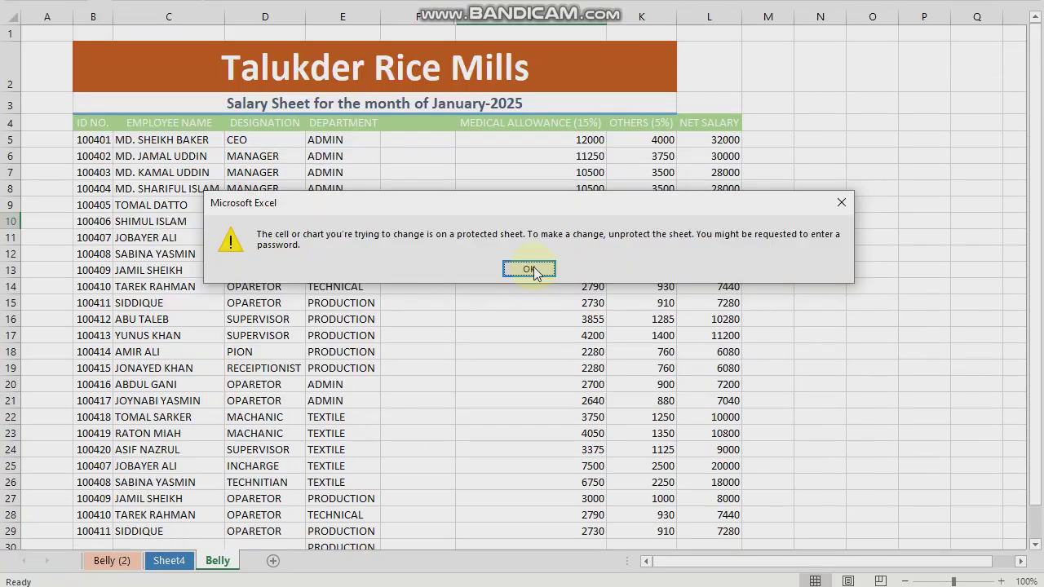
{"action": "left_click", "coordinate": [528, 400]}
{"action": "left_click", "coordinate": [269, 337]}
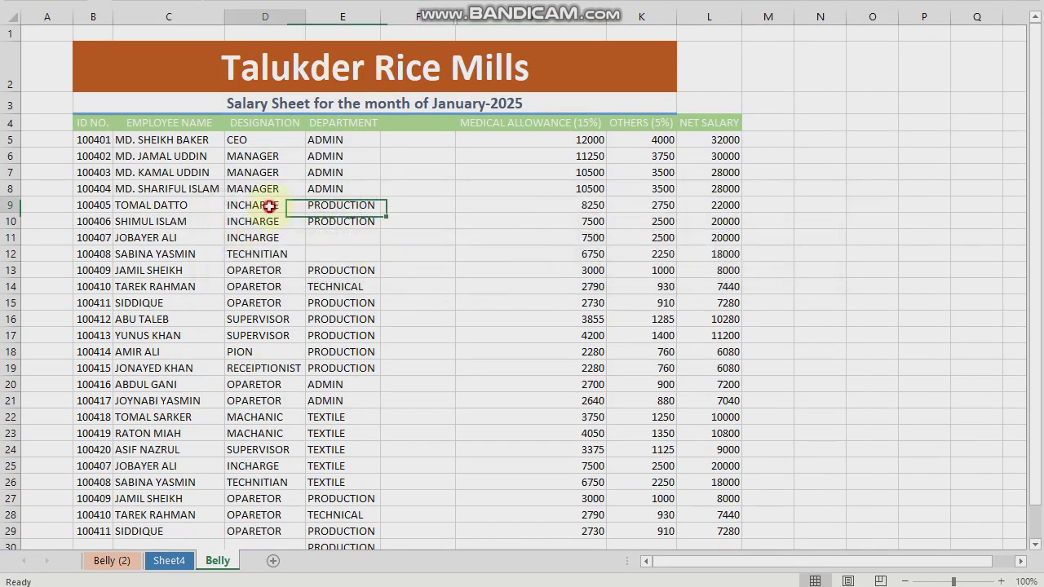
{"action": "double_click", "coordinate": [270, 206]}
{"action": "left_click", "coordinate": [526, 268]}
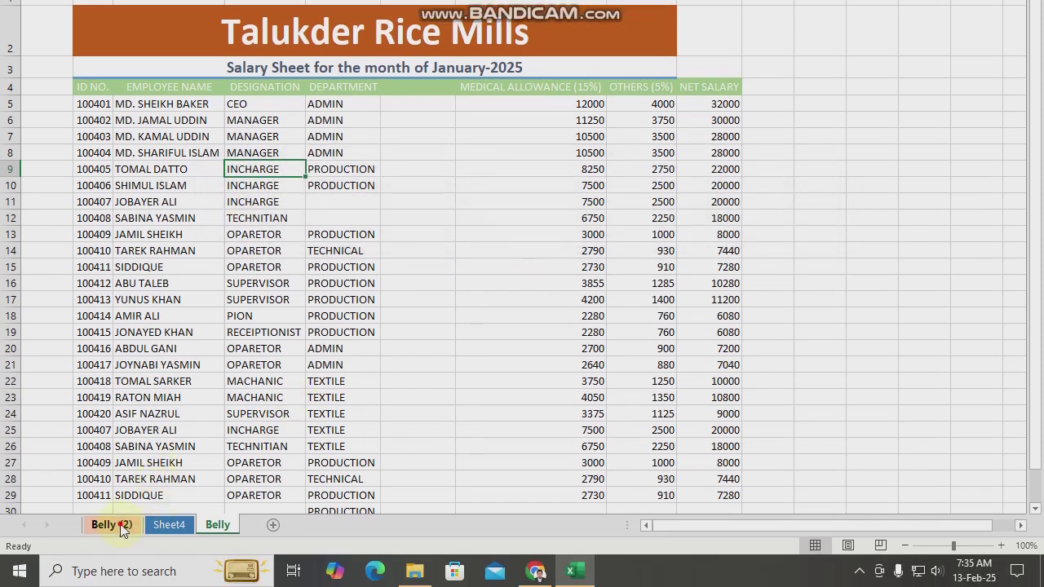
Clear the medical allowance values in J20:J21 on the Belly (2) worksheet and restore them.
{"action": "left_click", "coordinate": [104, 560]}
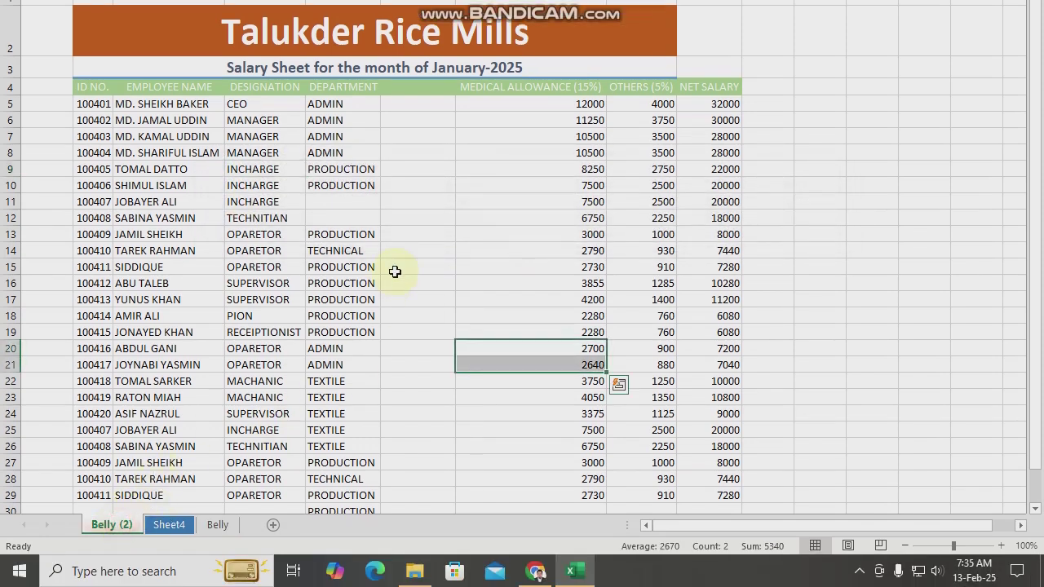
{"action": "key", "text": "Delete"}
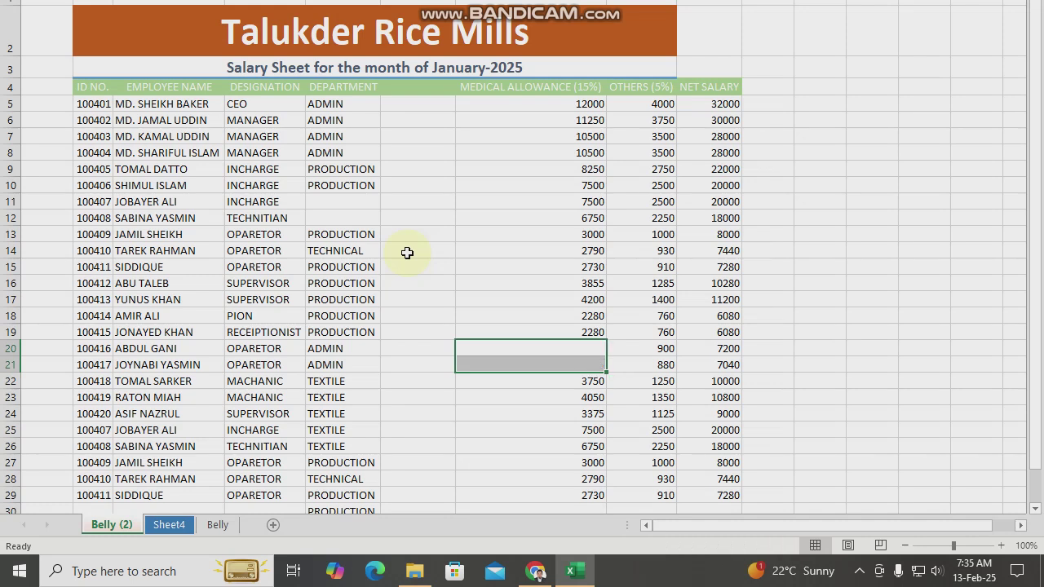
{"action": "key", "text": "ctrl+v"}
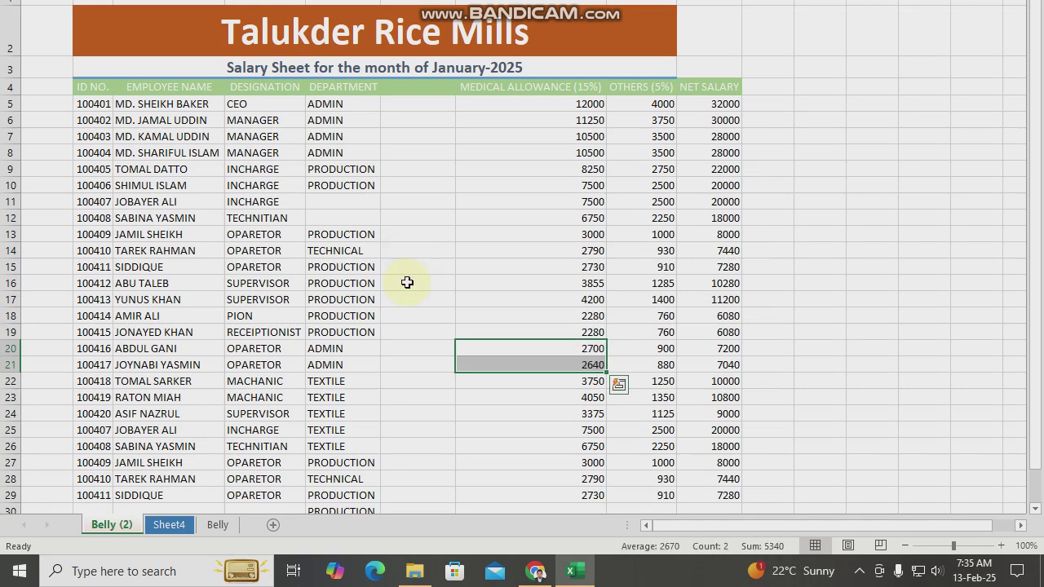
Return to the Belly worksheet and try to edit the medical allowance in cell J13.
{"action": "left_click", "coordinate": [217, 525]}
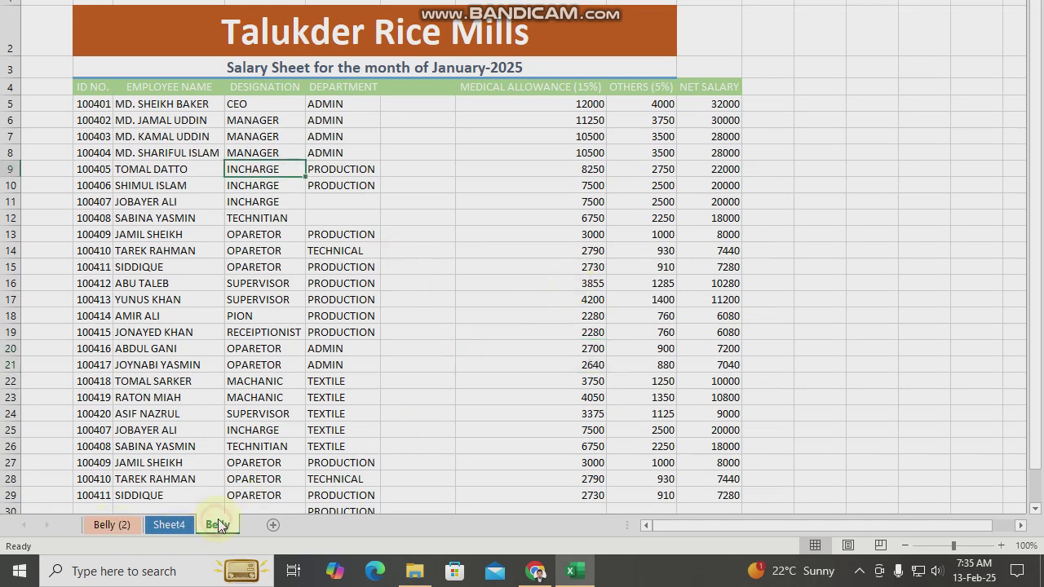
{"action": "left_click", "coordinate": [513, 234]}
{"action": "double_click", "coordinate": [513, 234]}
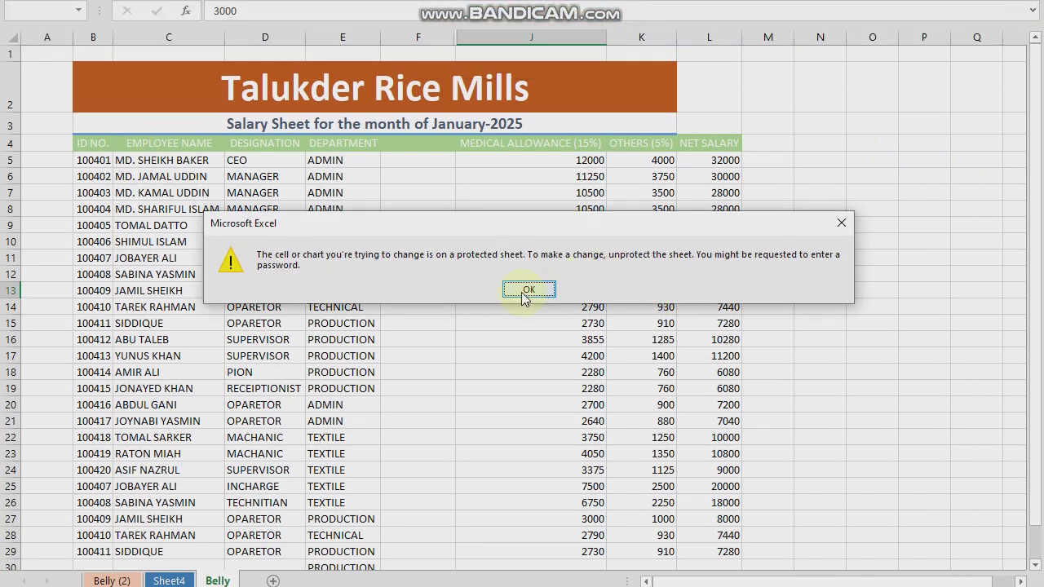
{"action": "left_click", "coordinate": [531, 288]}
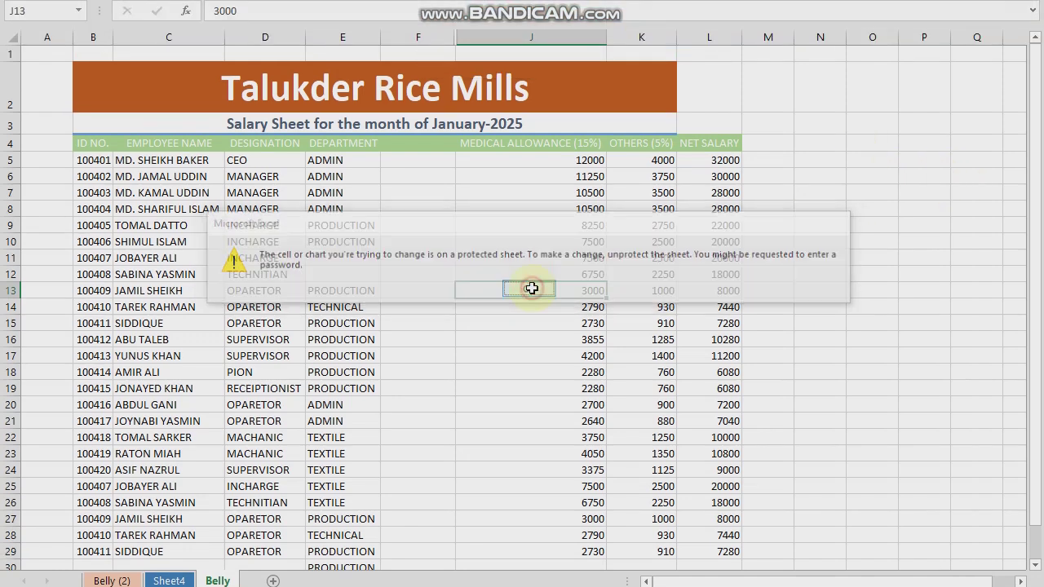
Unprotect the Belly worksheet by entering the sheet password.
{"action": "left_click", "coordinate": [873, 91]}
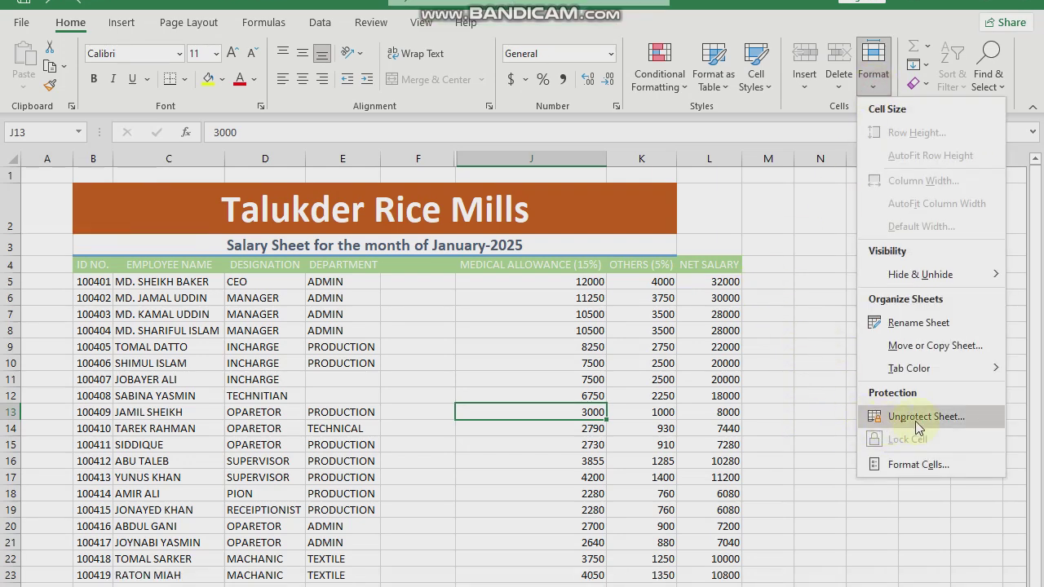
{"action": "left_click", "coordinate": [918, 426]}
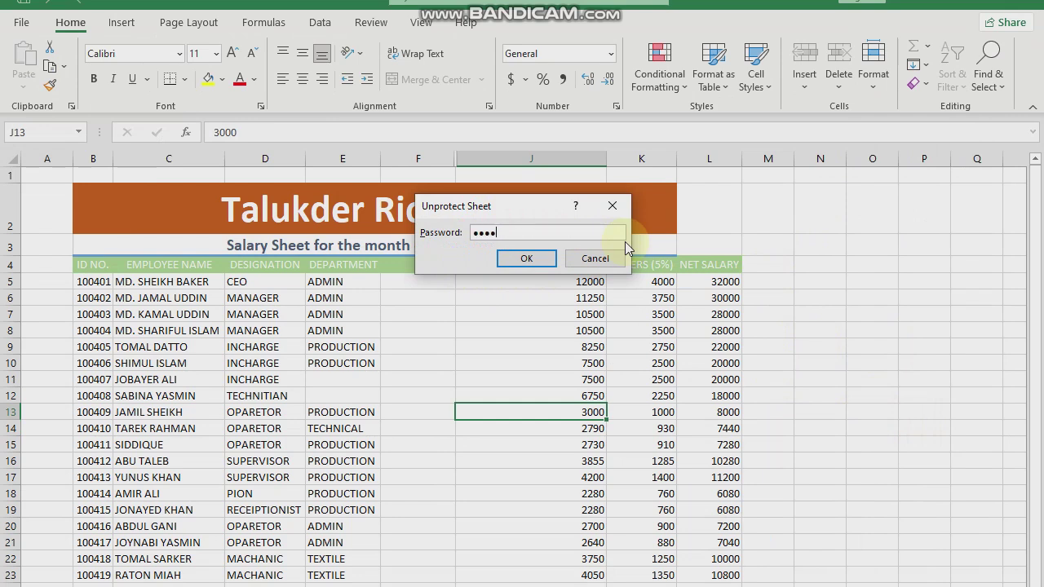
{"action": "left_click", "coordinate": [526, 258]}
Clear the medical allowance in cell J14 of the Belly worksheet and undo the deletion.
{"action": "left_click", "coordinate": [591, 427]}
{"action": "key", "text": "Delete"}
{"action": "key", "text": "ctrl+z"}
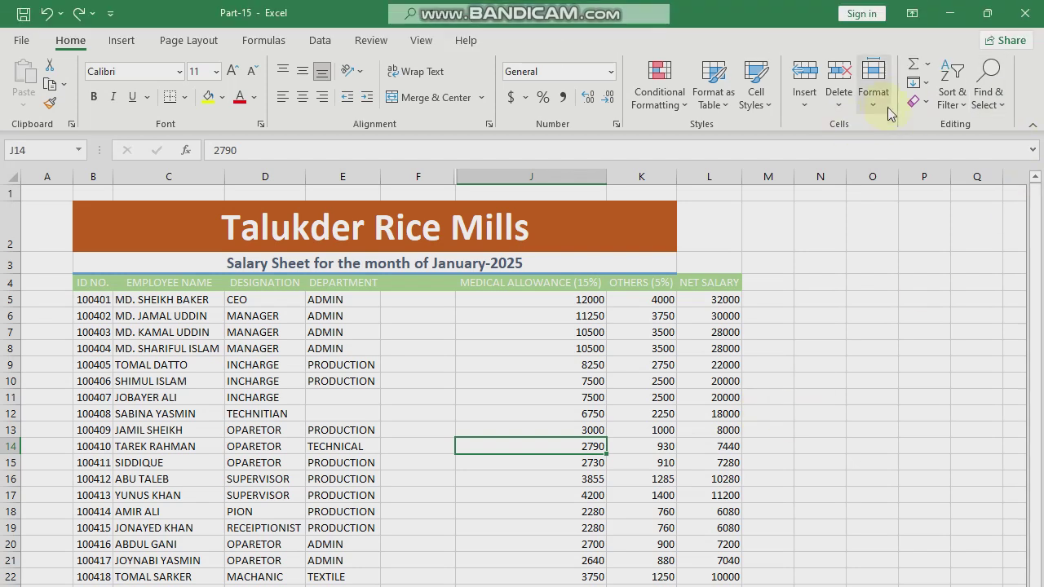
Examine the number format categories in the Format Cells dialog for cell J14 and close it keeping the General format.
{"action": "left_click", "coordinate": [878, 112]}
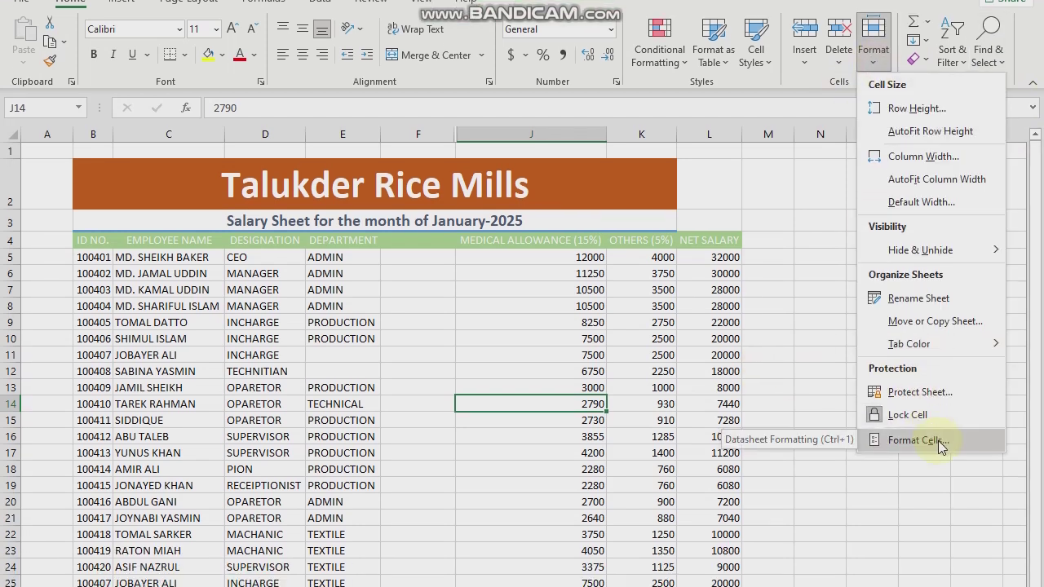
{"action": "left_click", "coordinate": [938, 440]}
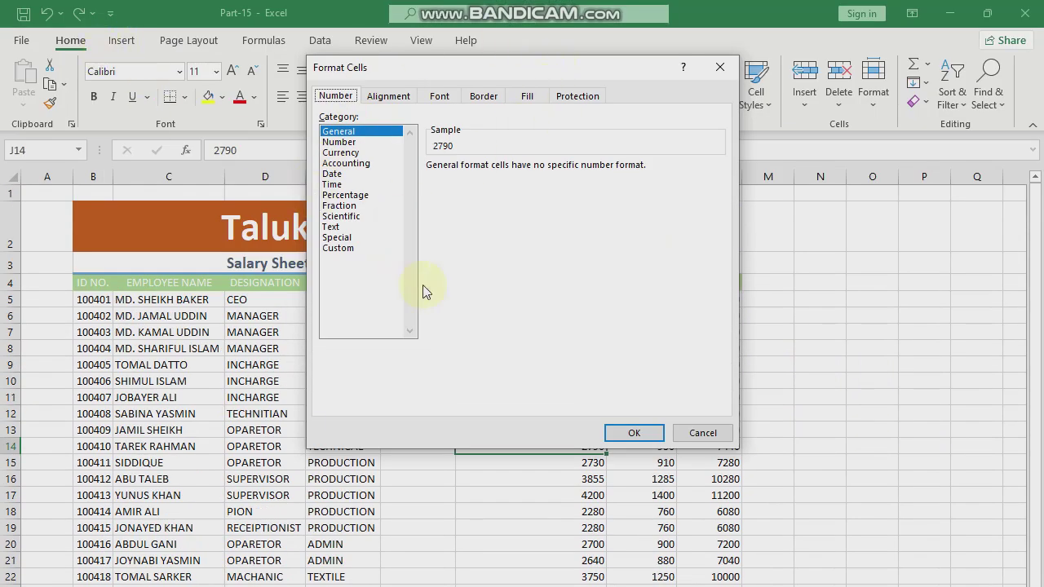
{"action": "left_click", "coordinate": [640, 437]}
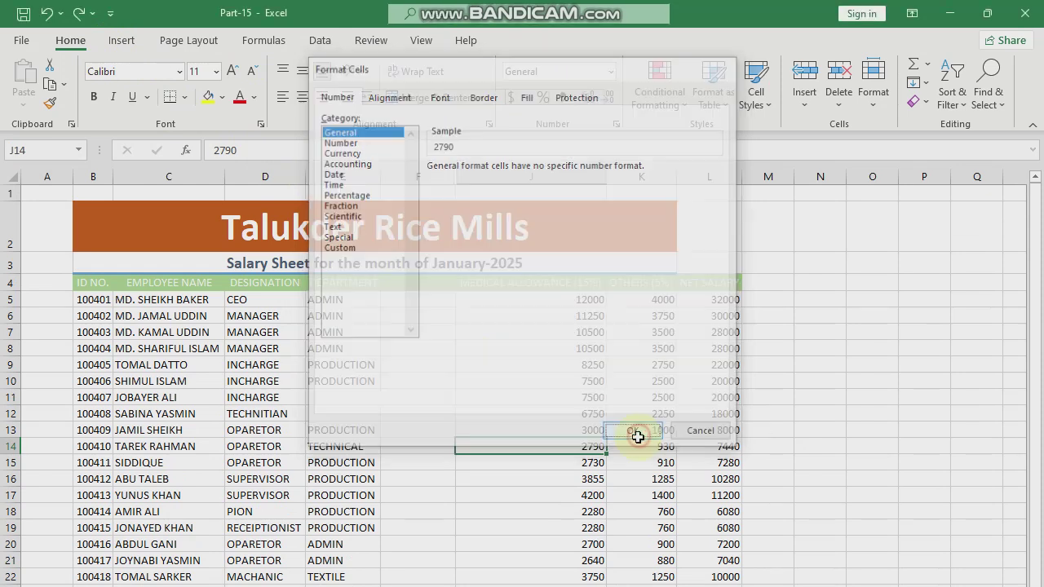